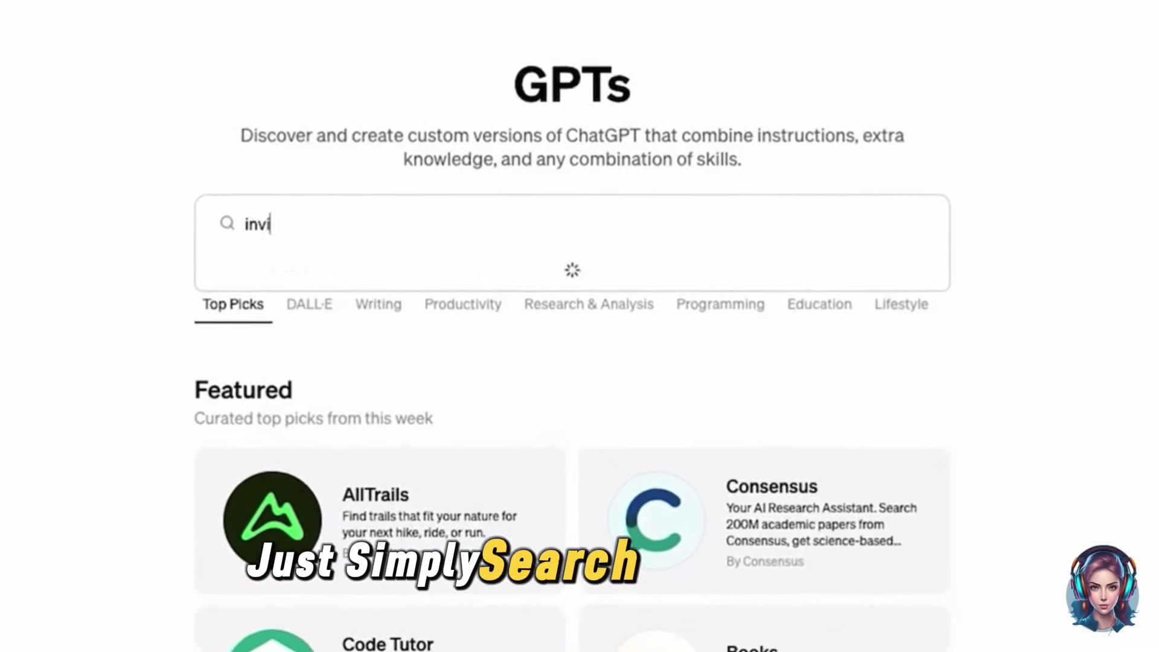
text(ideo ai)
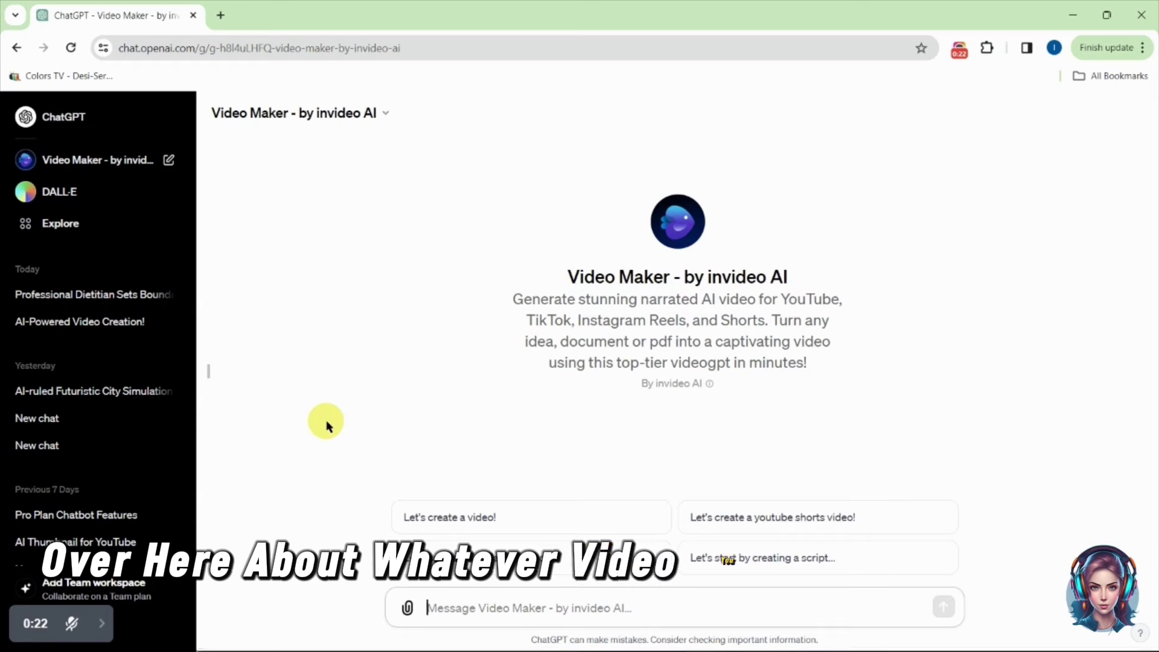
text(Creat)
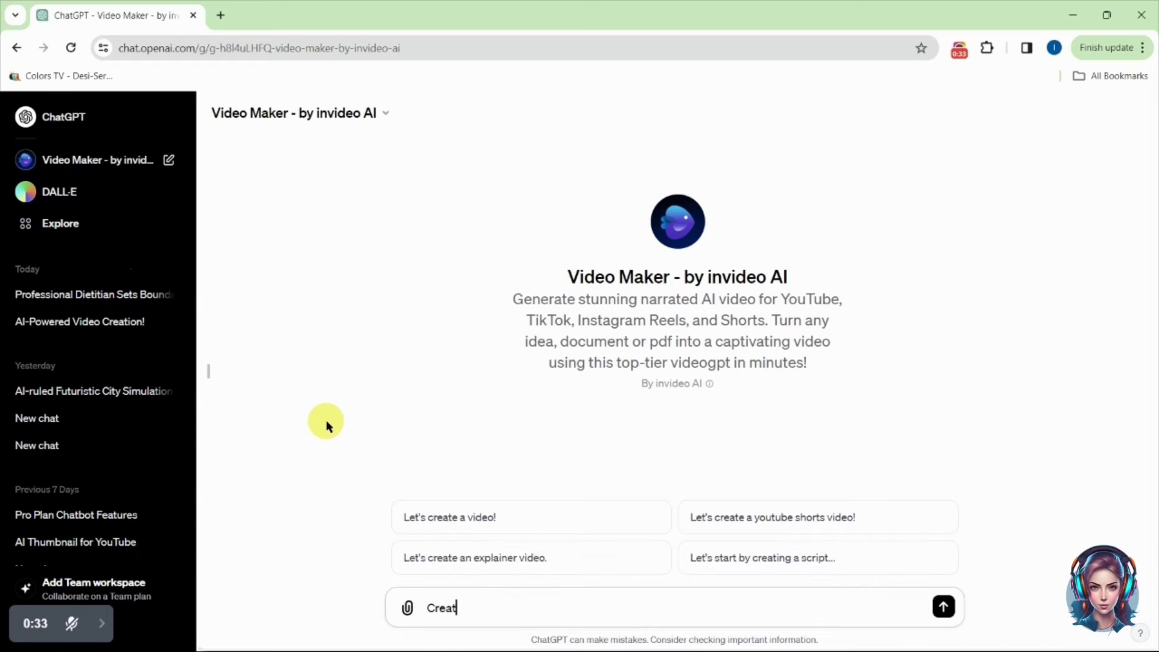
text(e a YOUTUBE SHORTS on topic)
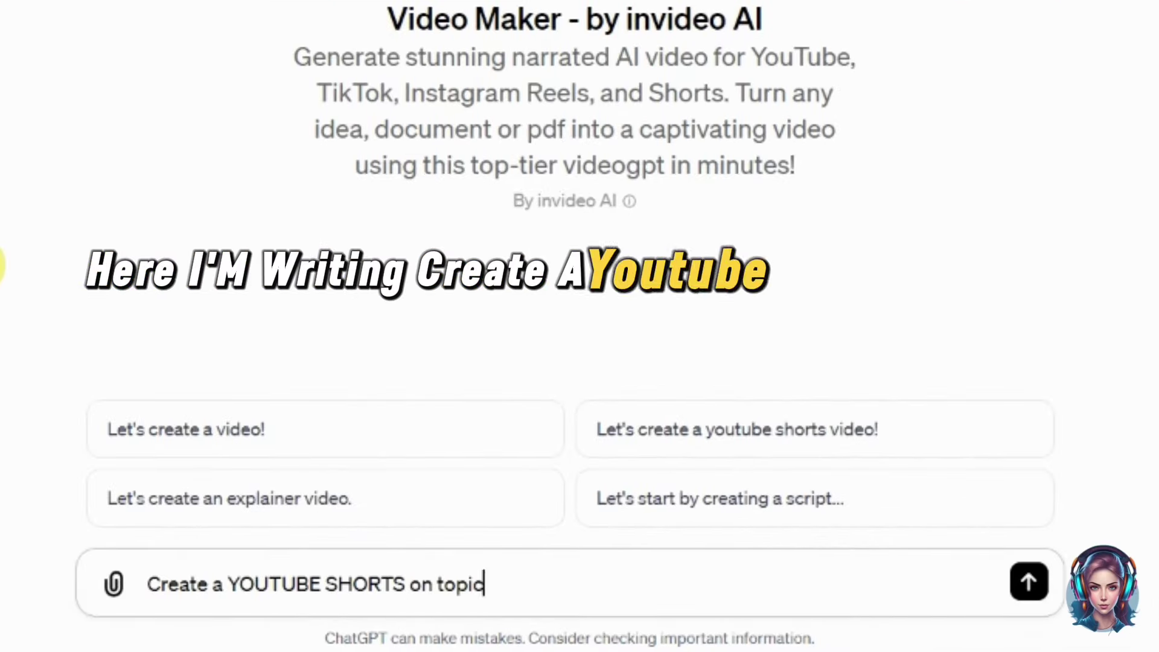
text( DOGS,)
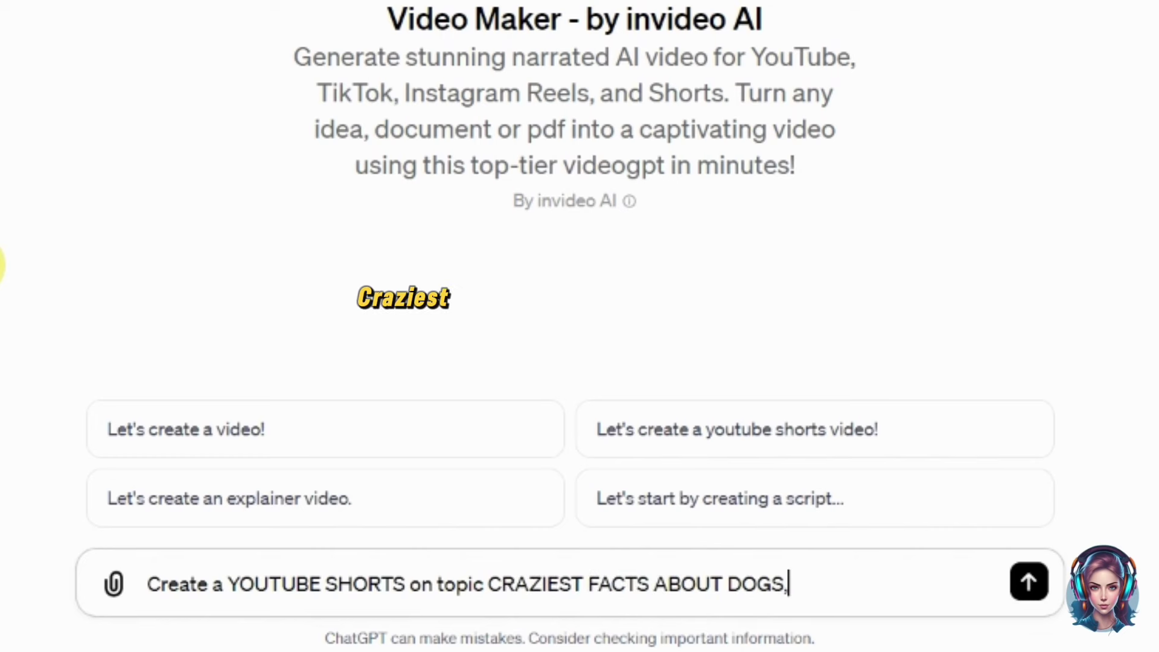
text( make it FUNNY and INTERESTING,)
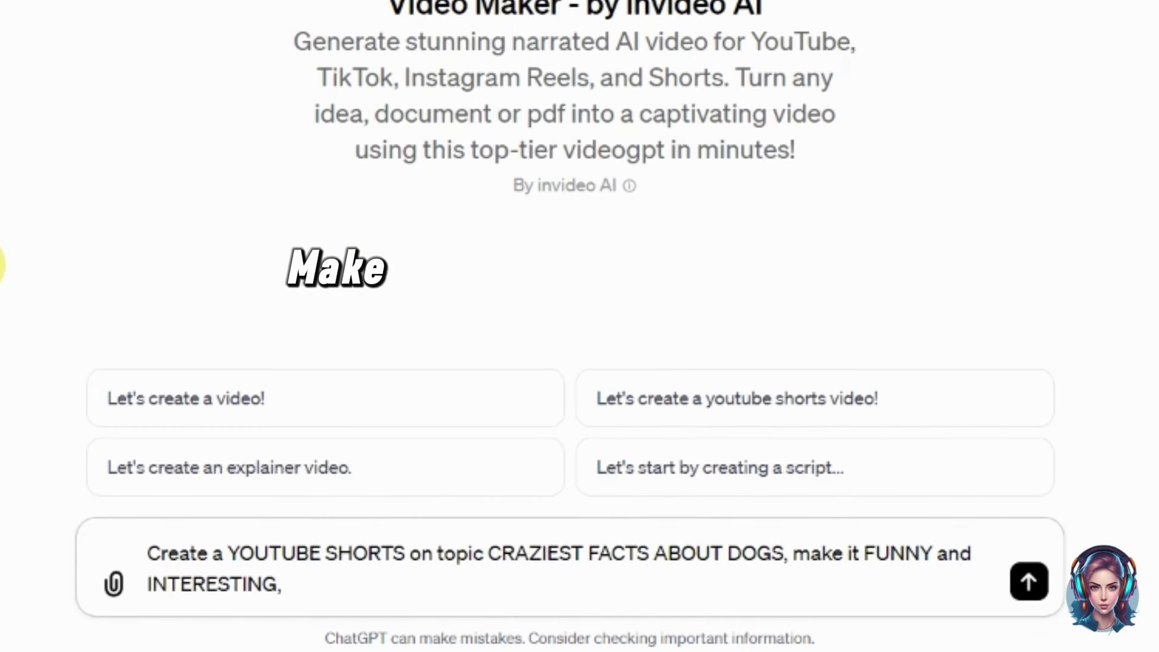
text( a cUTE )
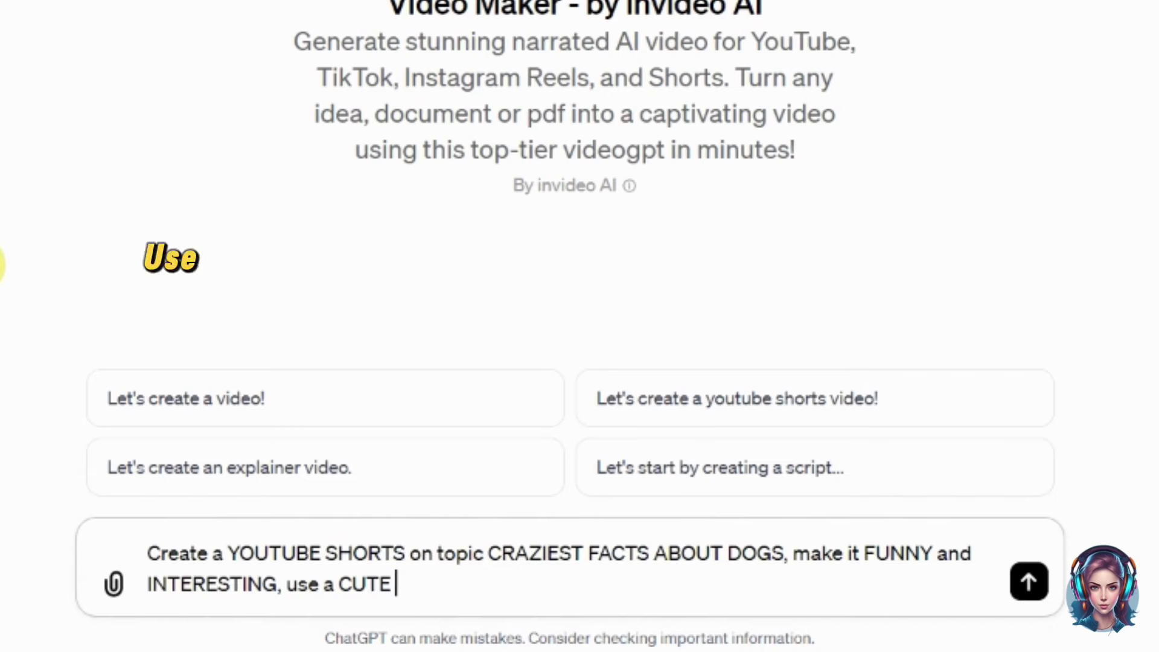
text(UPLIFTING HAPPY BACKGROUND MUSIC,)
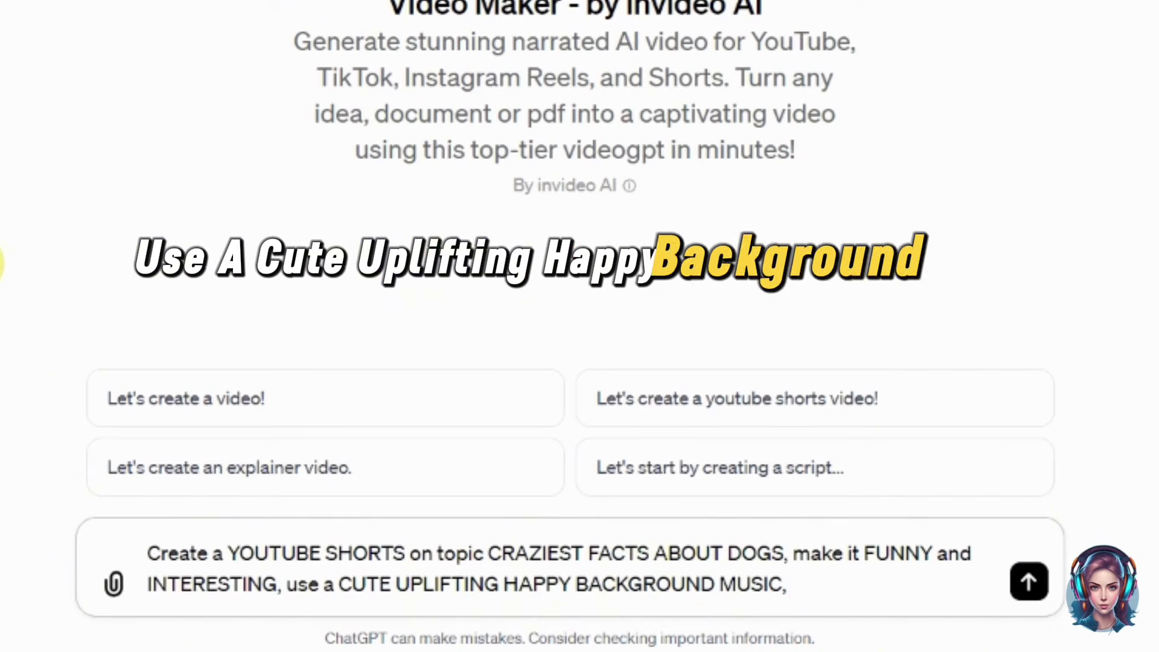
text( use a FEMALE VOICEOVER with SOTHERN ACCENT)
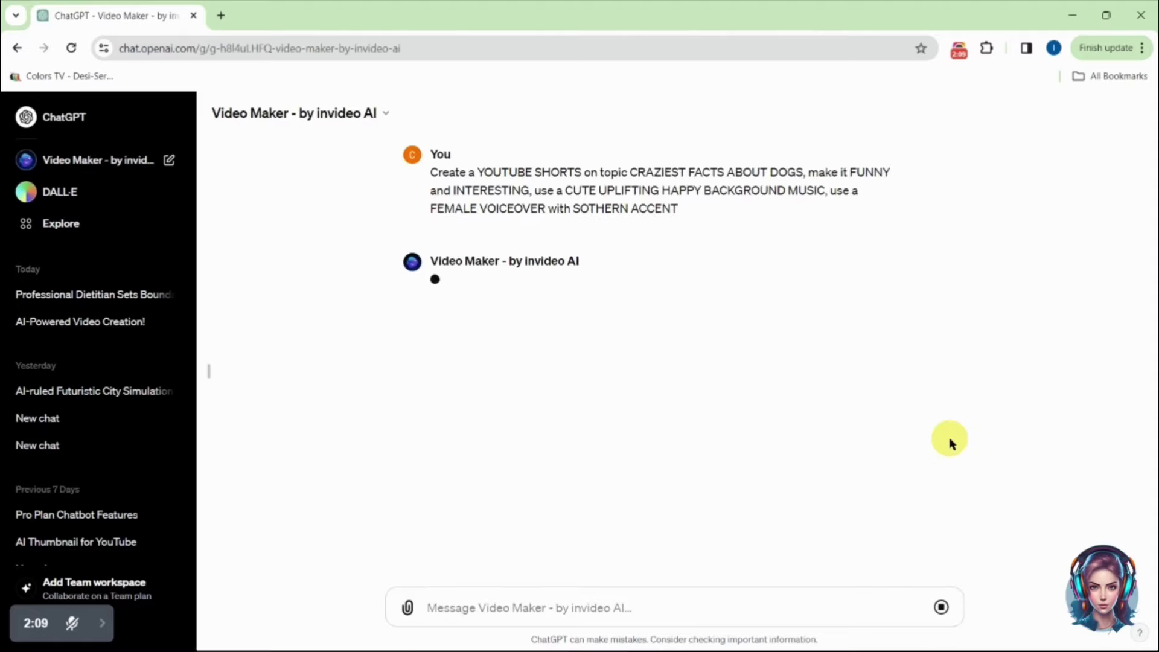
Let the GPT contact video-ai.invideo.io and open the 'Craziest Facts About Dogs' video link
click(222, 375)
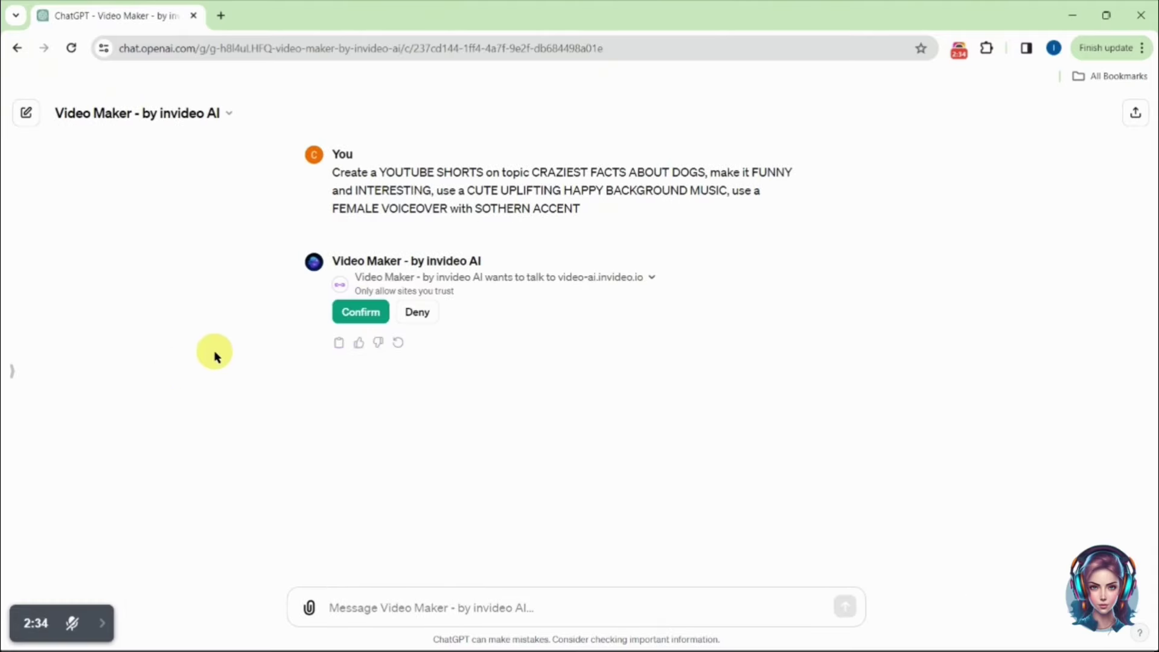
click(222, 440)
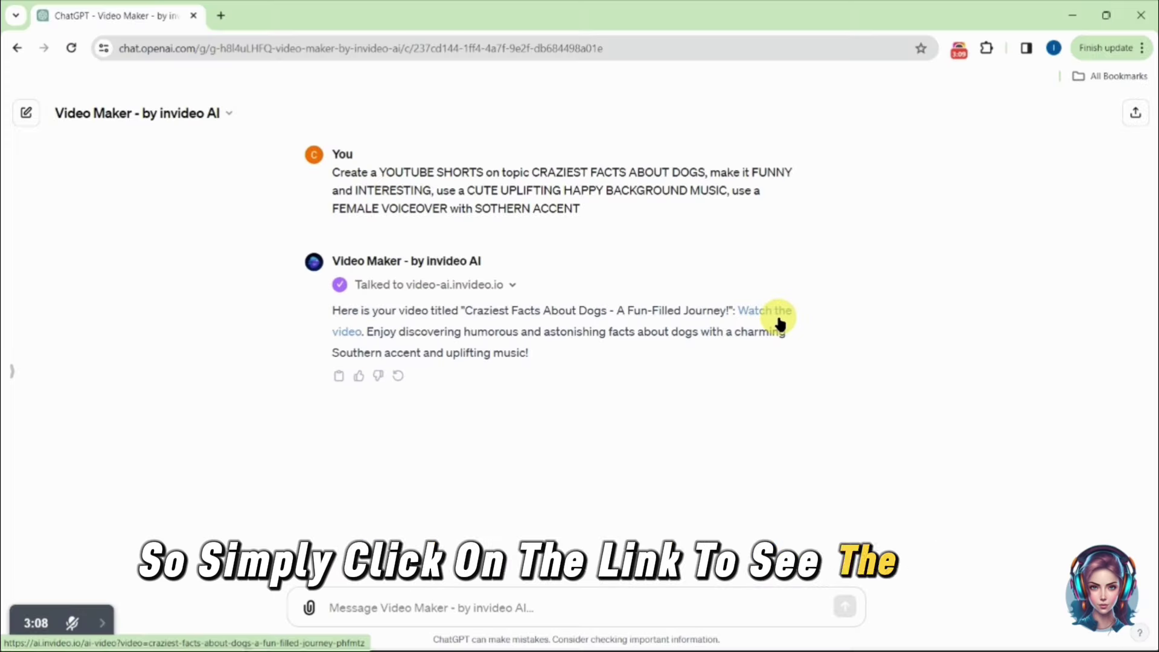
click(853, 375)
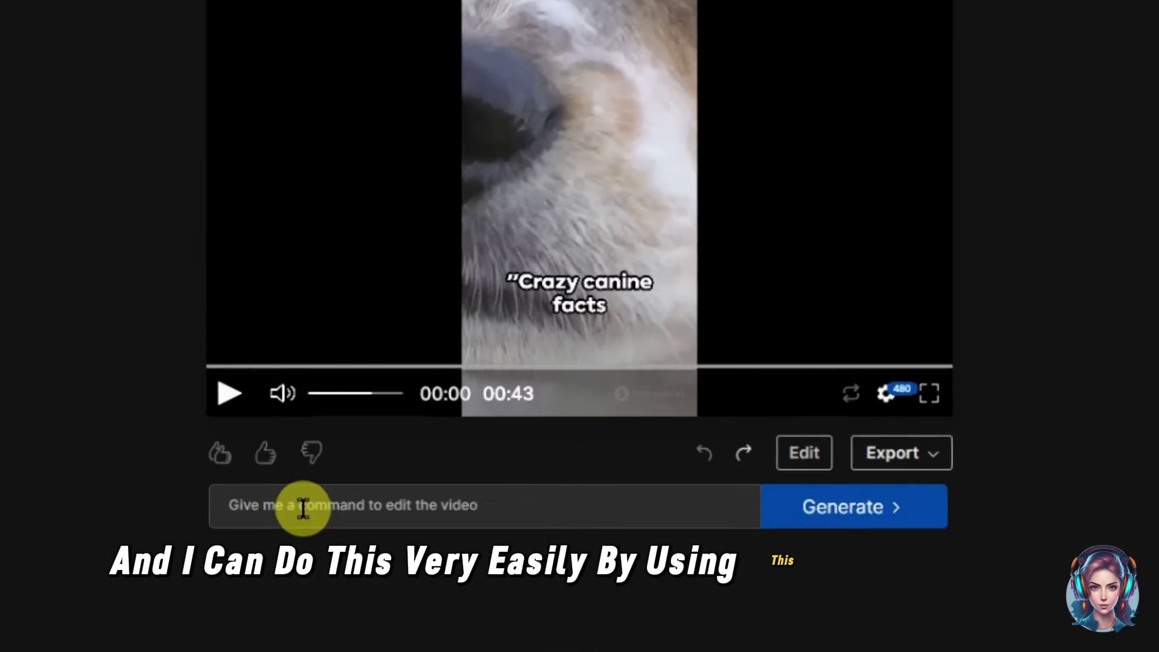
Submit the edit command 'change some facts and add more interesting ones'
click(378, 518)
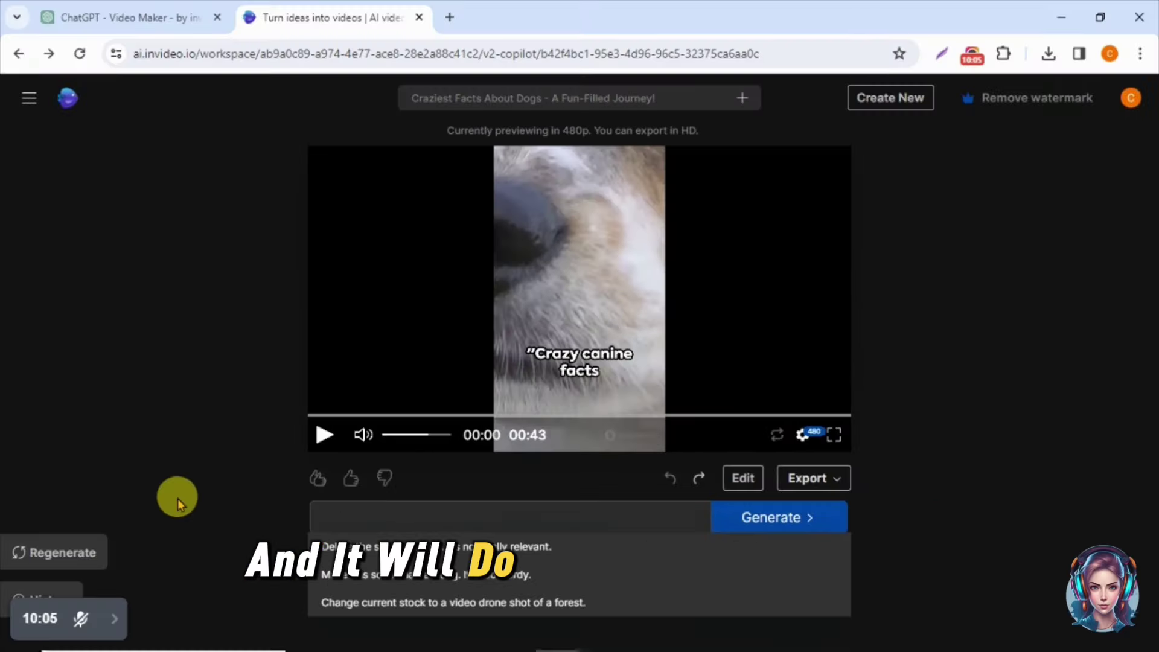
text(c)
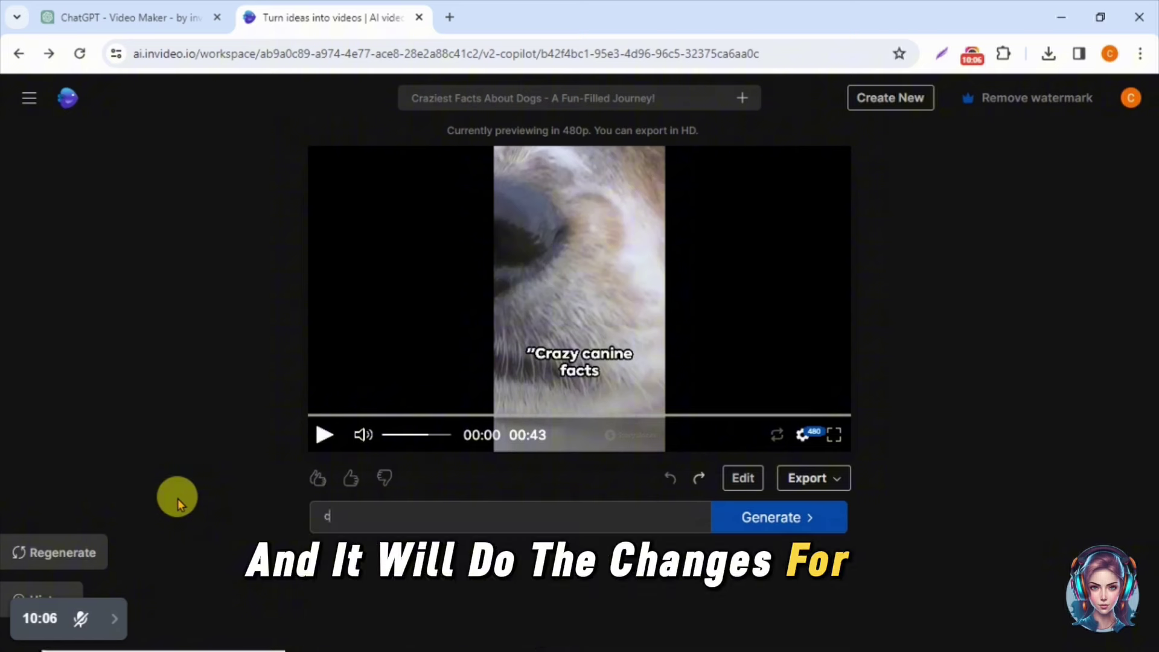
text(hange )
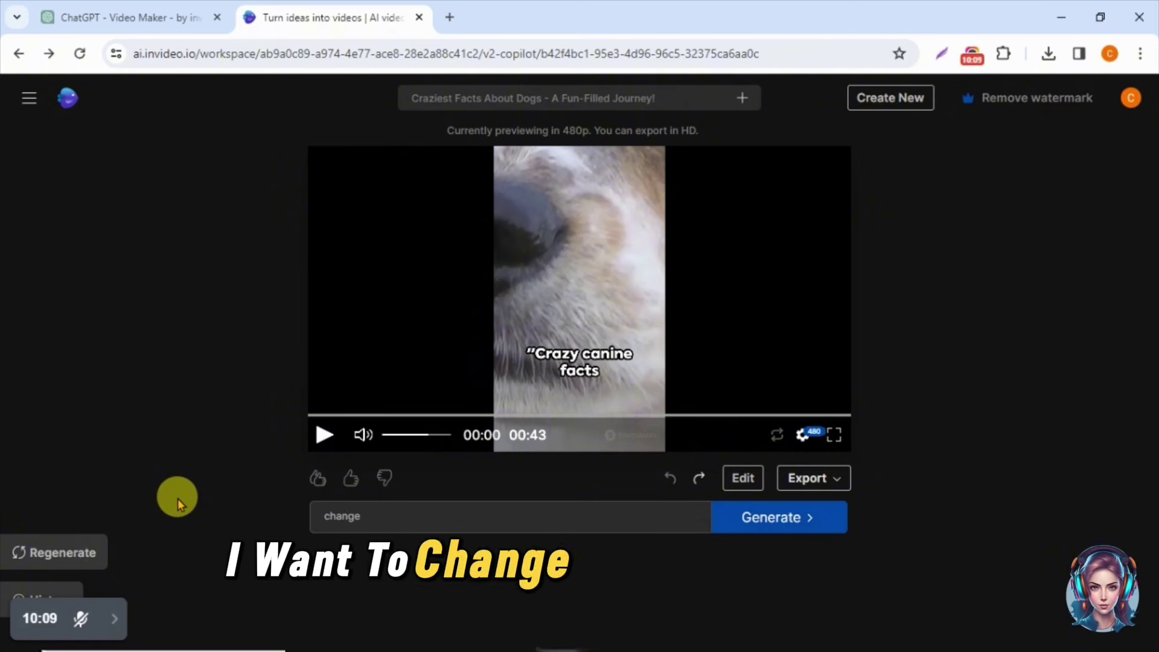
text(some fact)
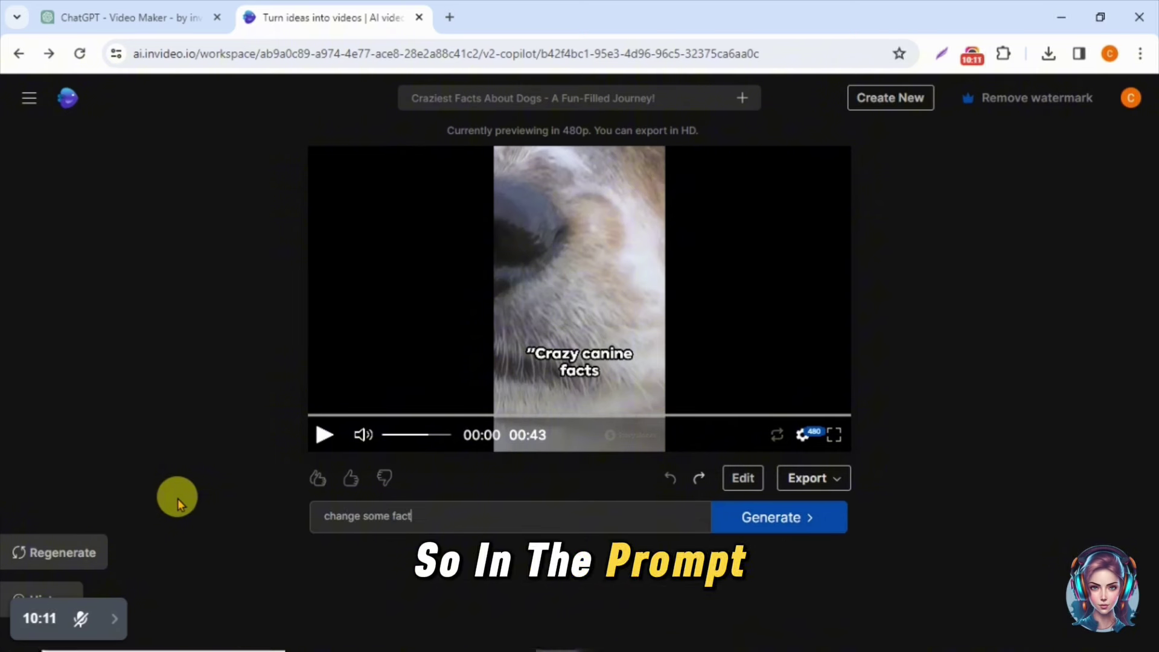
text(s a)
text(nd add)
text( mor)
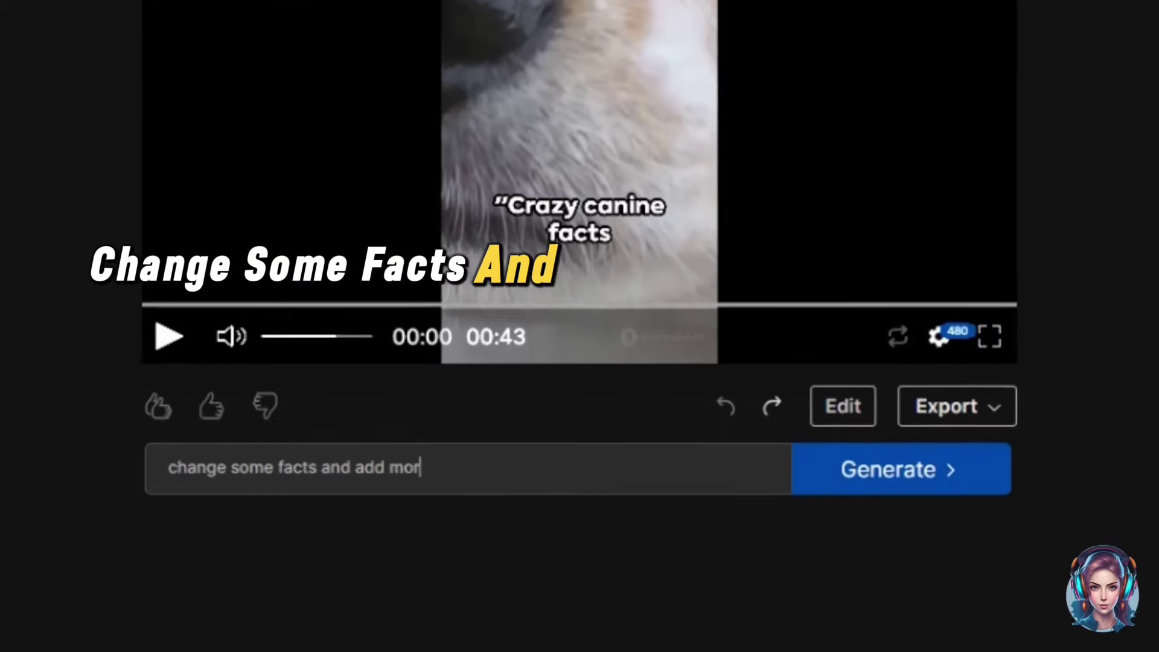
text(e interesting)
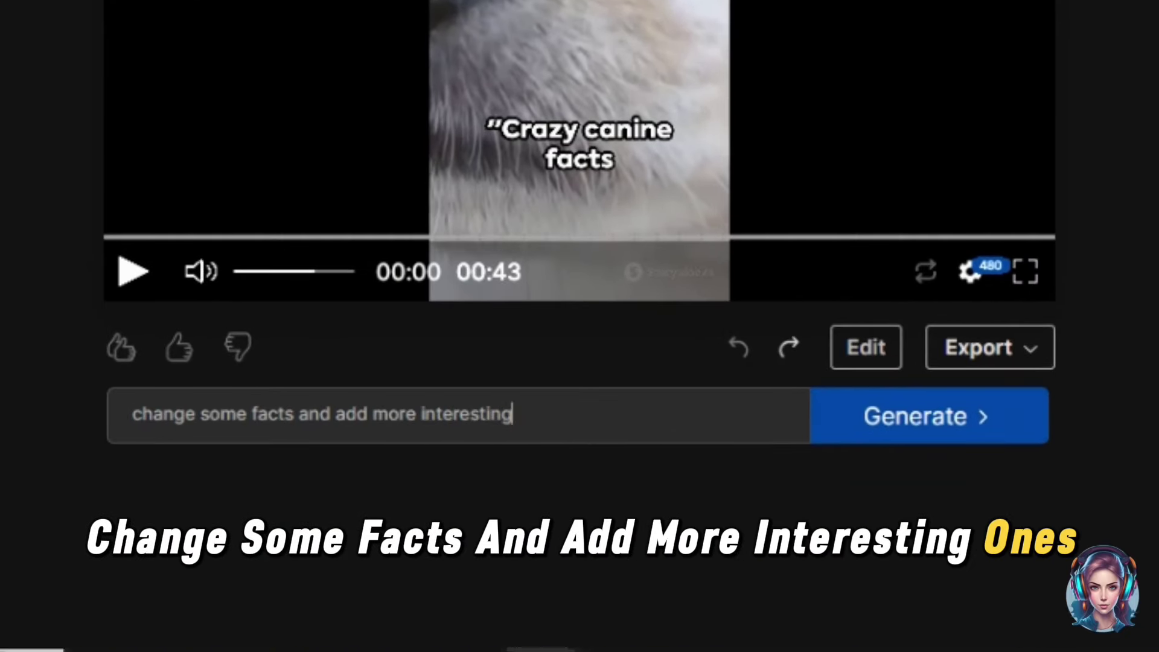
text( ones)
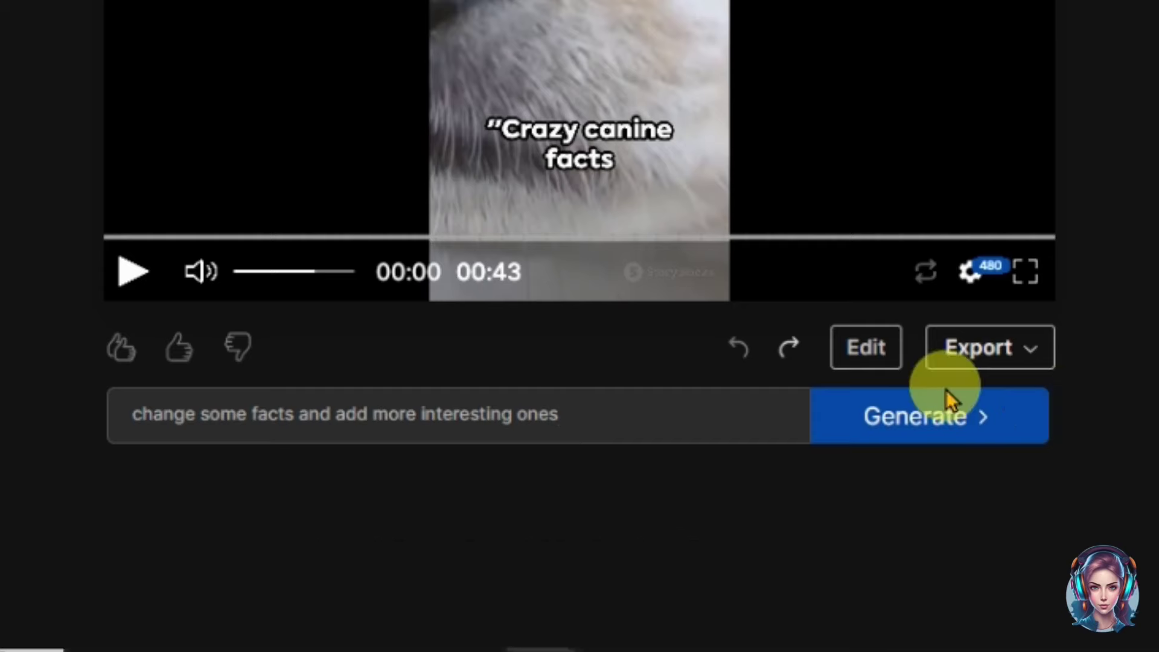
click(977, 441)
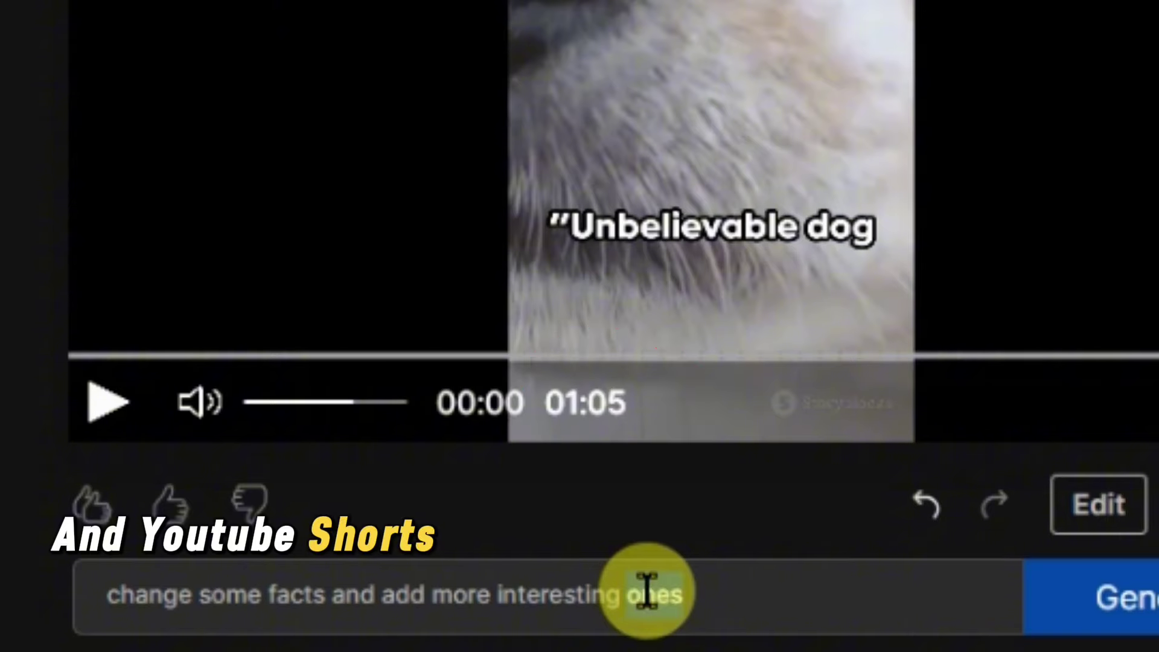
Request a deep British male voiceover, pause the preview, and open the media editor
triple_click(647, 590)
text(make)
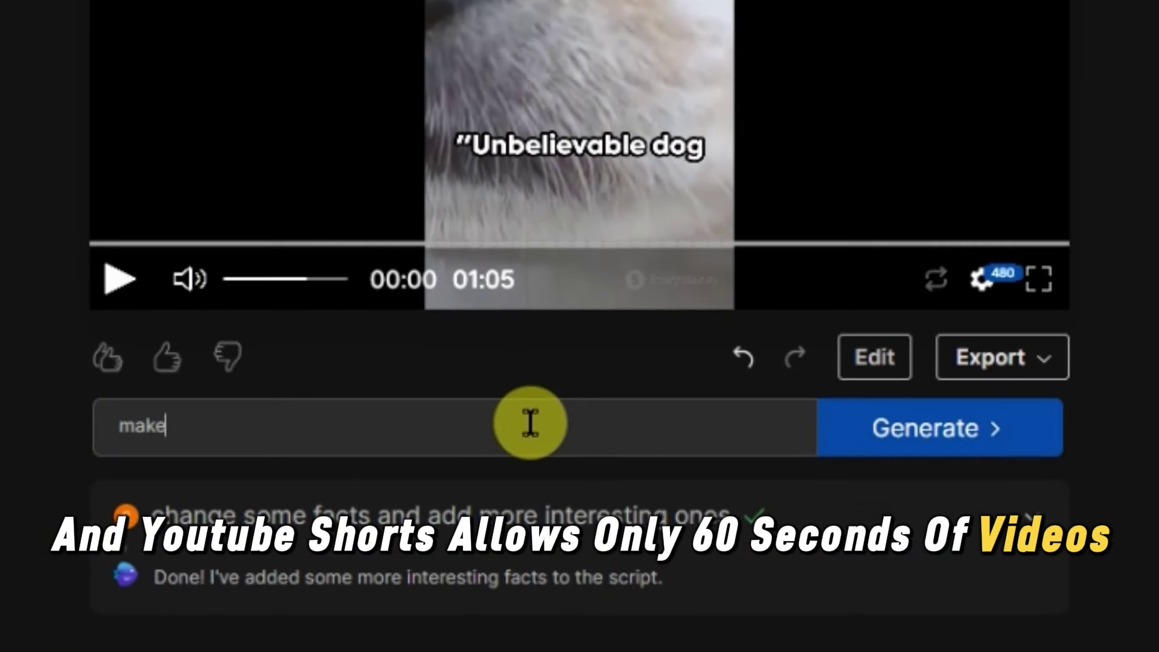
text( the)
text( video shorter)
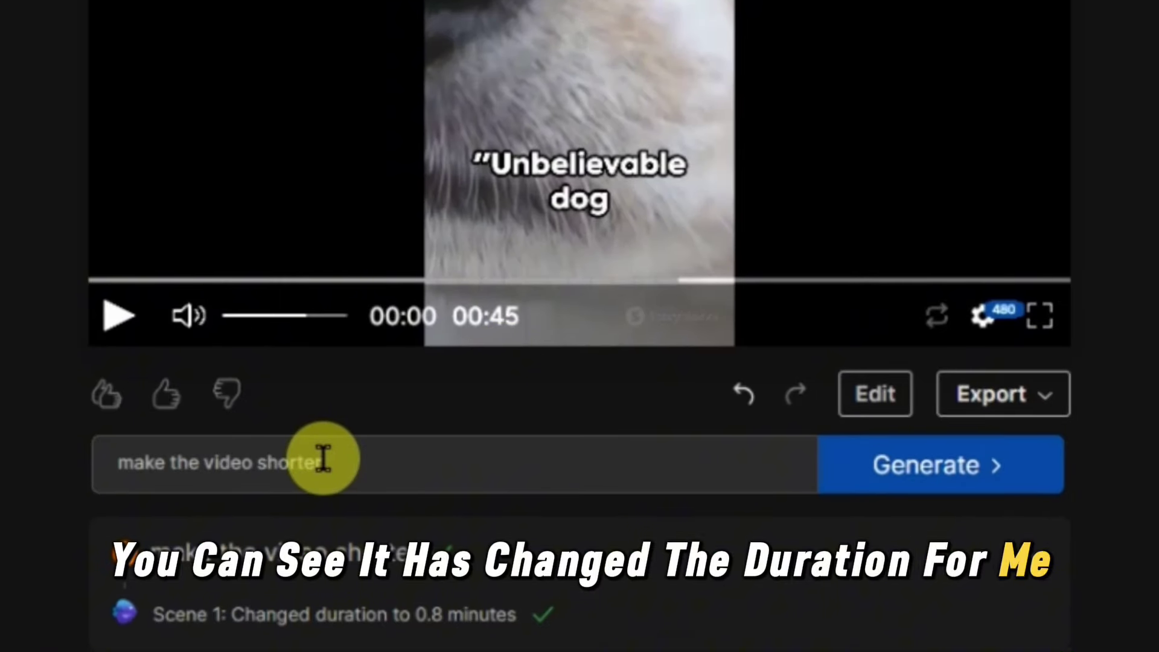
triple_click(326, 462)
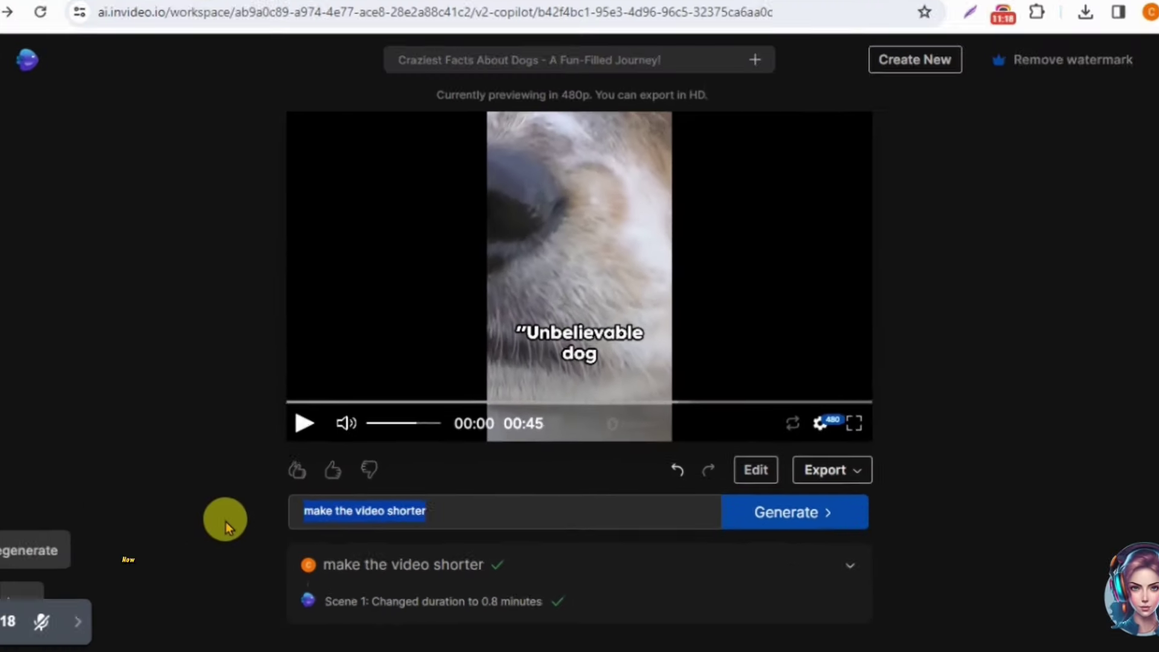
text(ch)
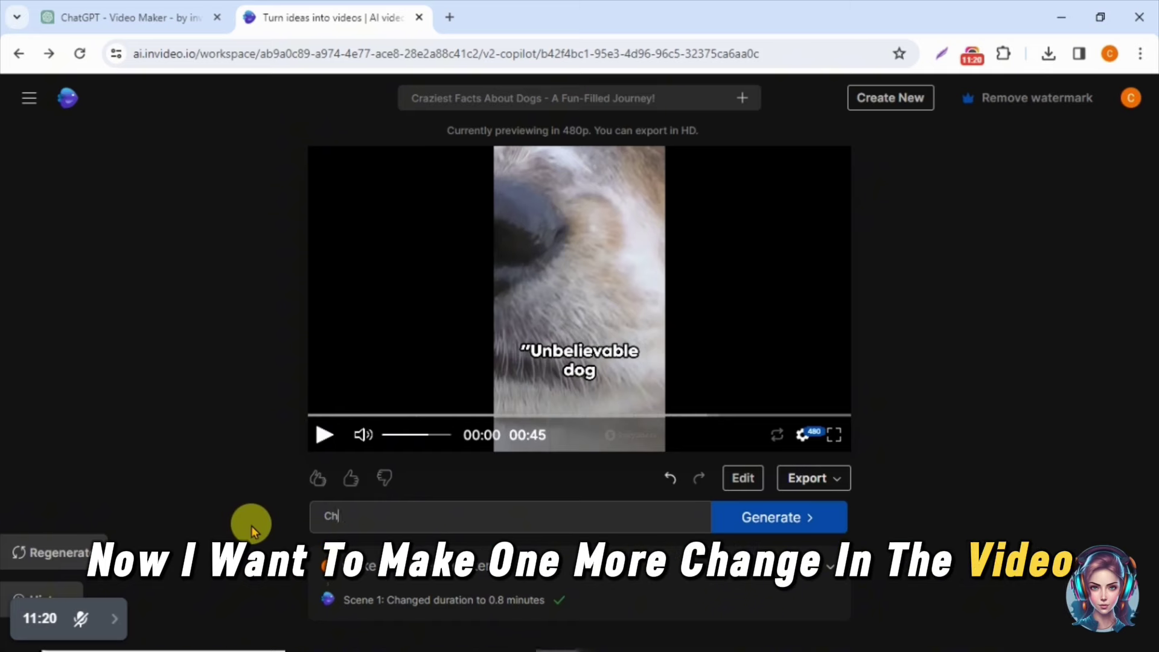
text(ange)
text( the vol)
text(ce ov)
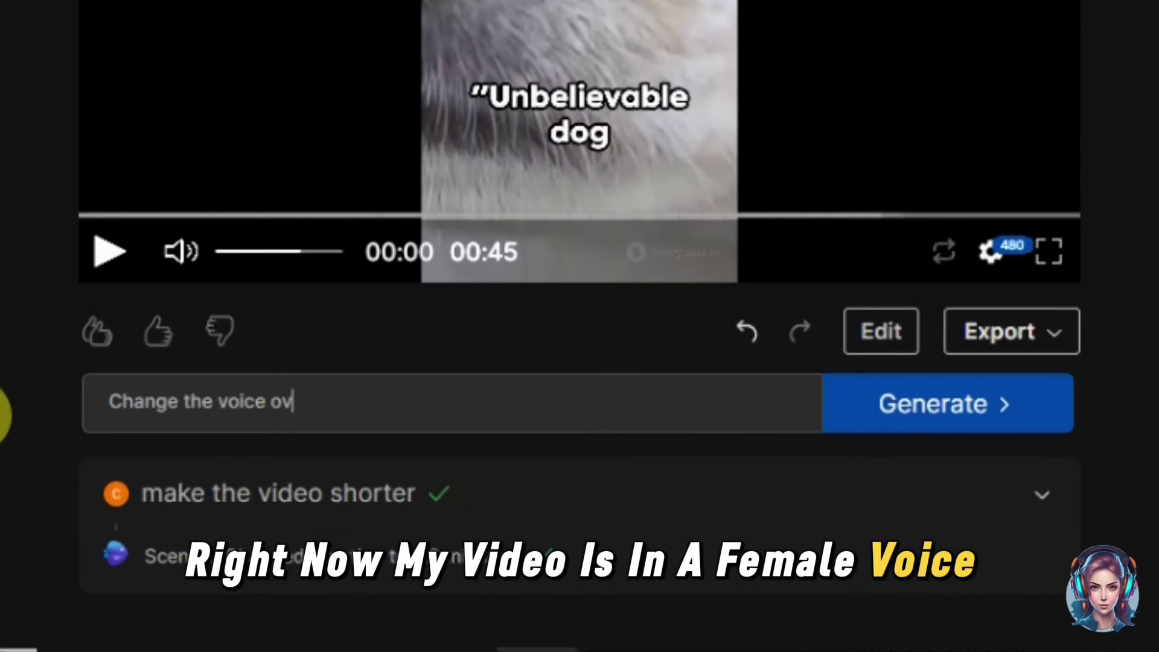
text(er)
text( to a deep male voice)
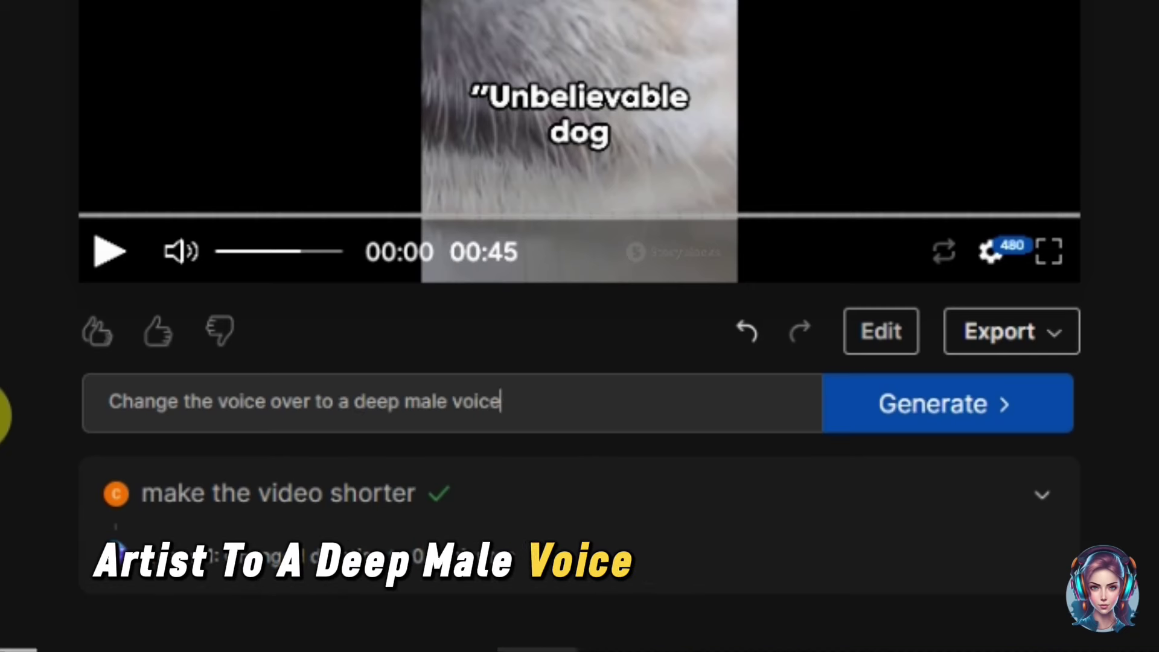
text( with britis)
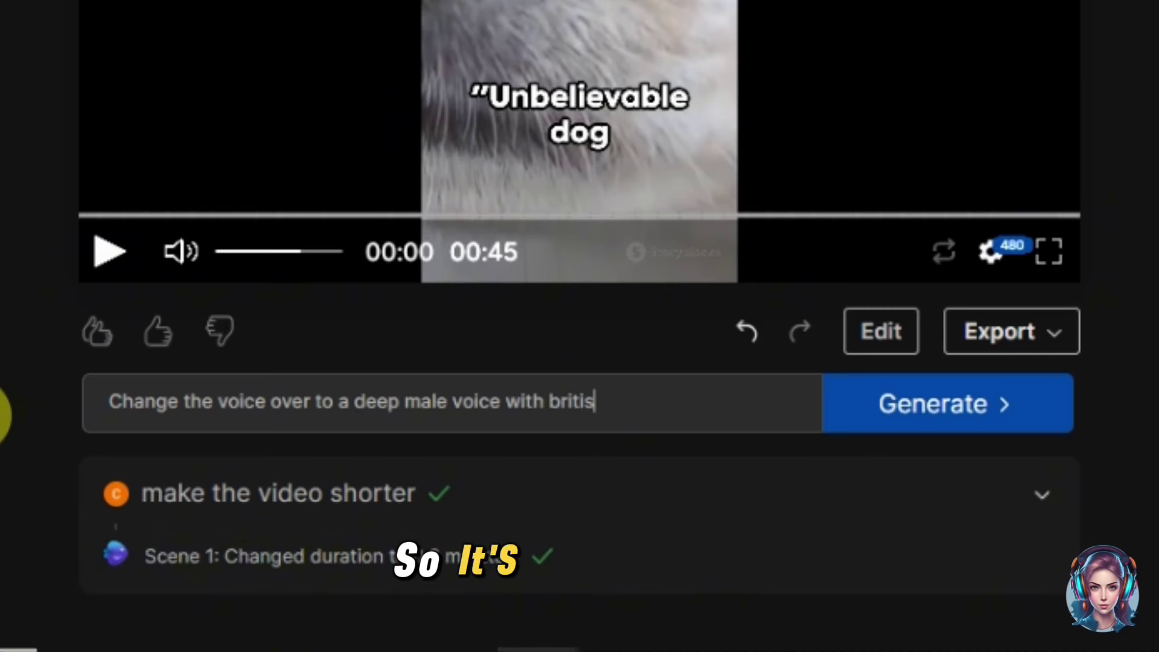
text(h accen)
text(t)
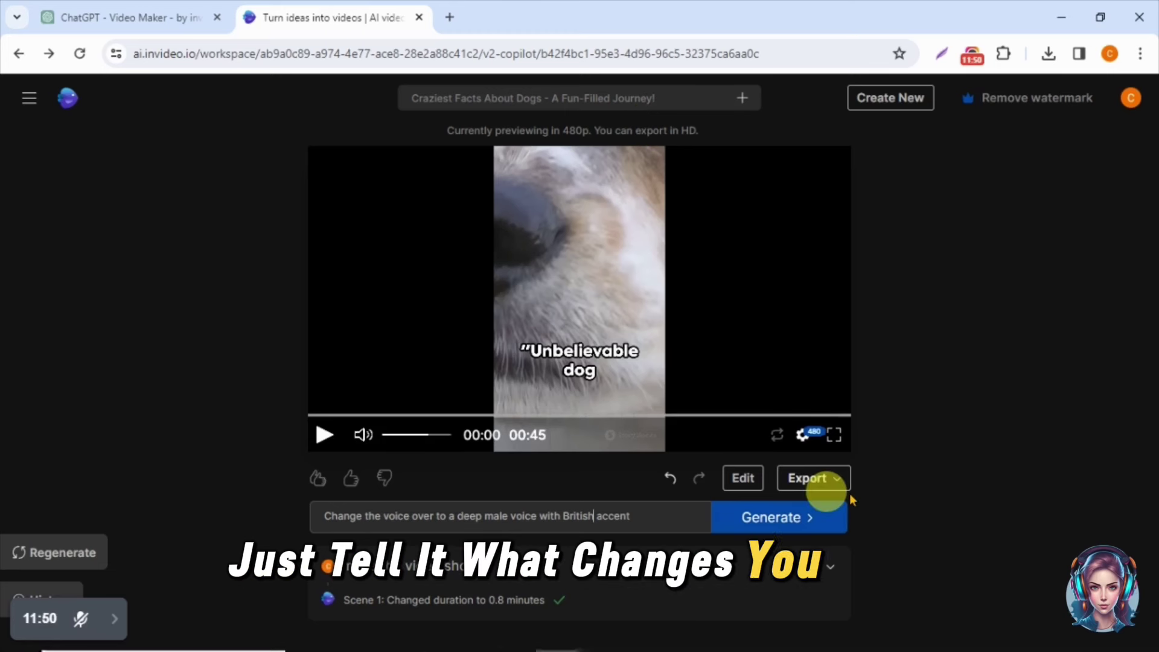
click(790, 527)
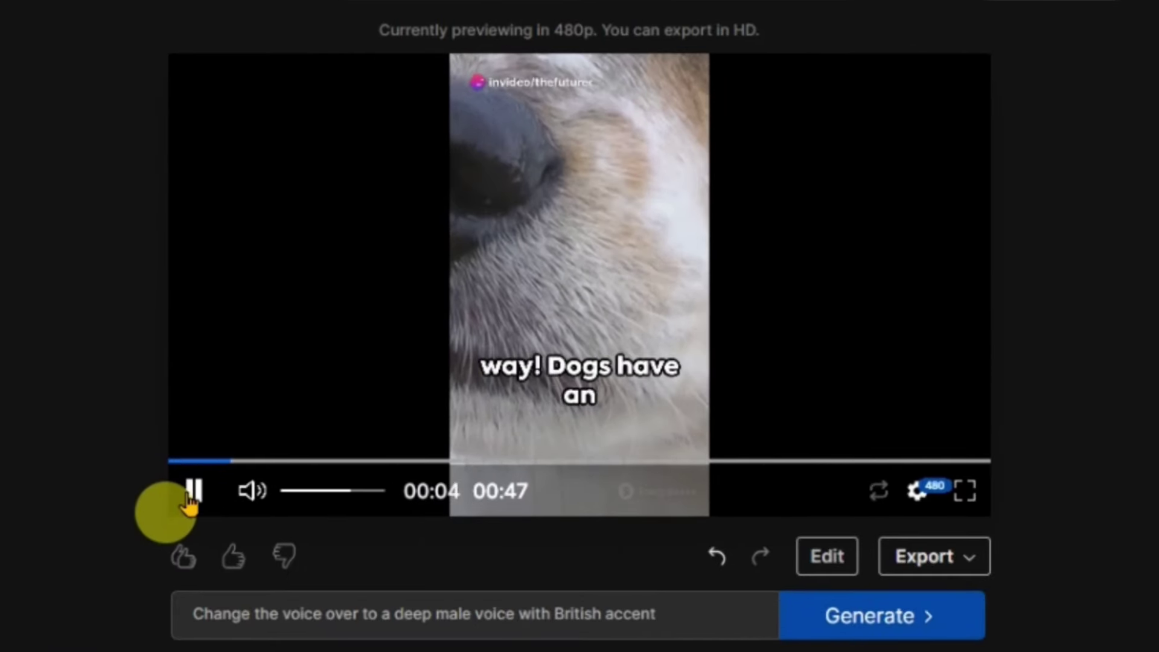
click(193, 492)
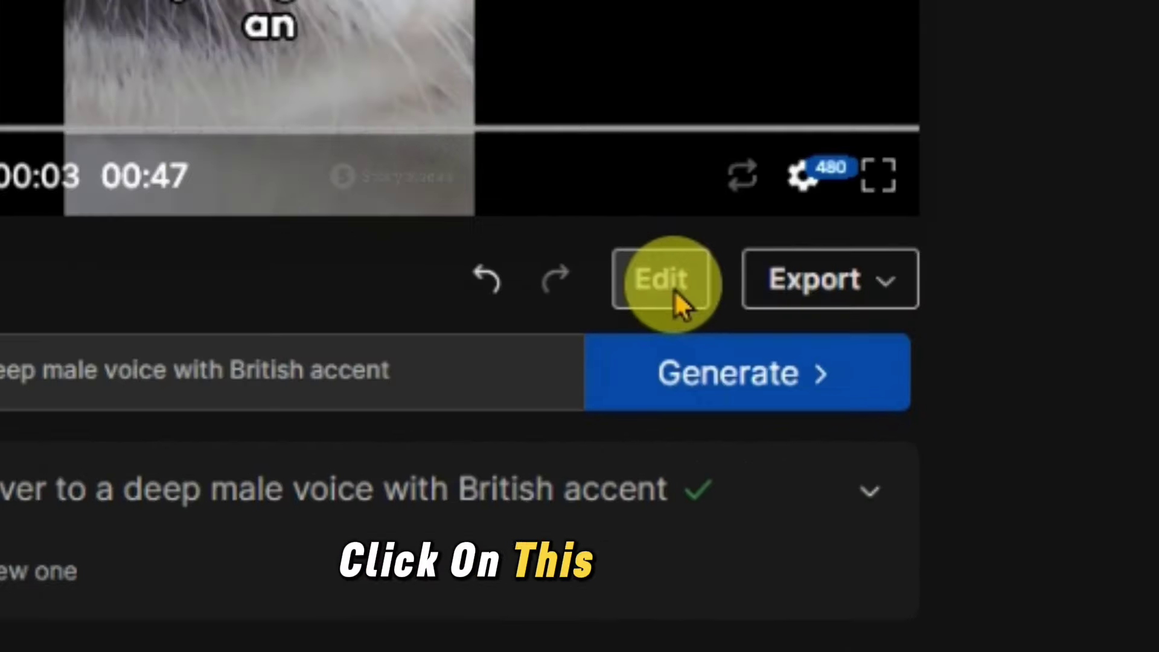
click(808, 365)
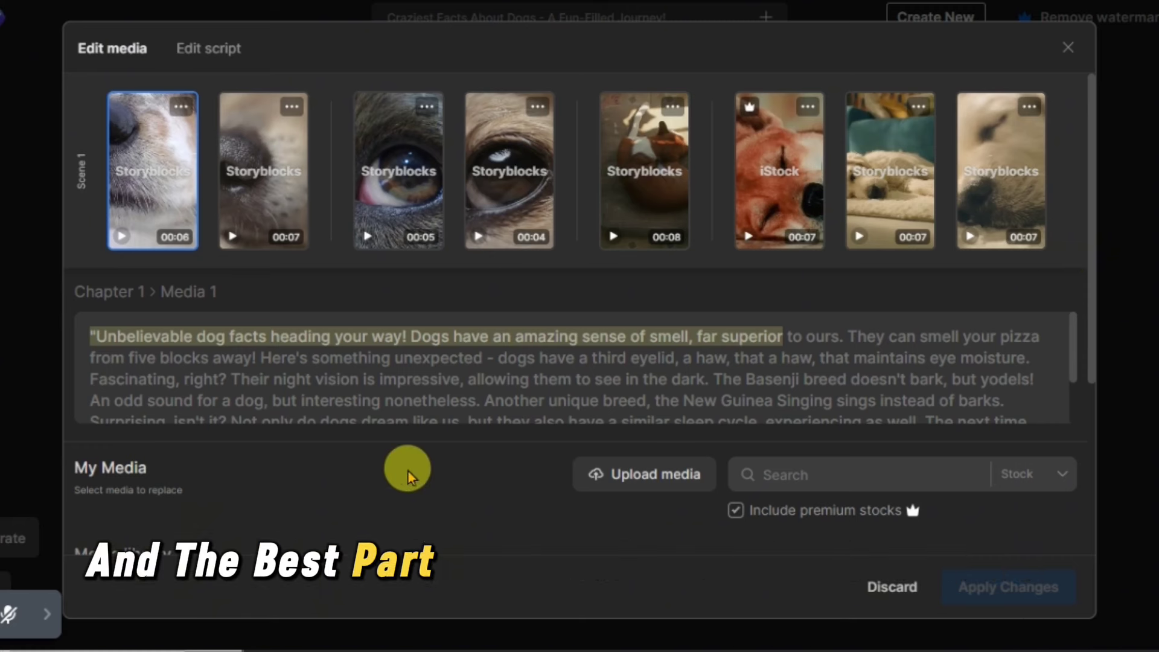
Swap Scene 1's first clip for white-dog stock footage and begin uploading a replacement for clip two
click(120, 237)
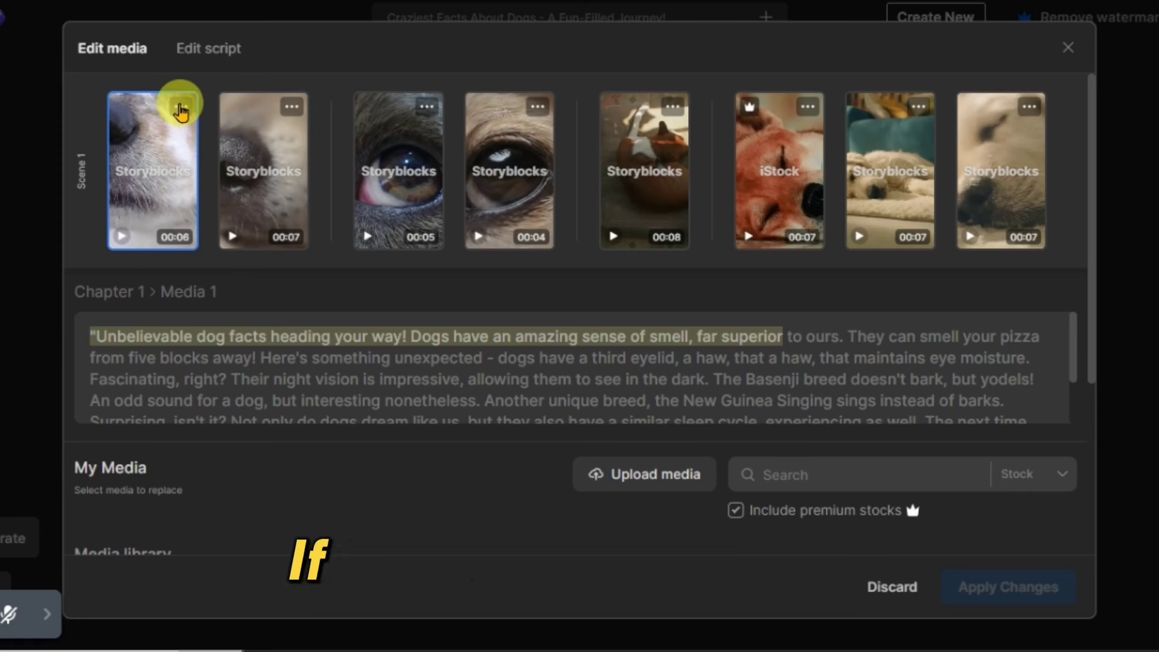
click(181, 108)
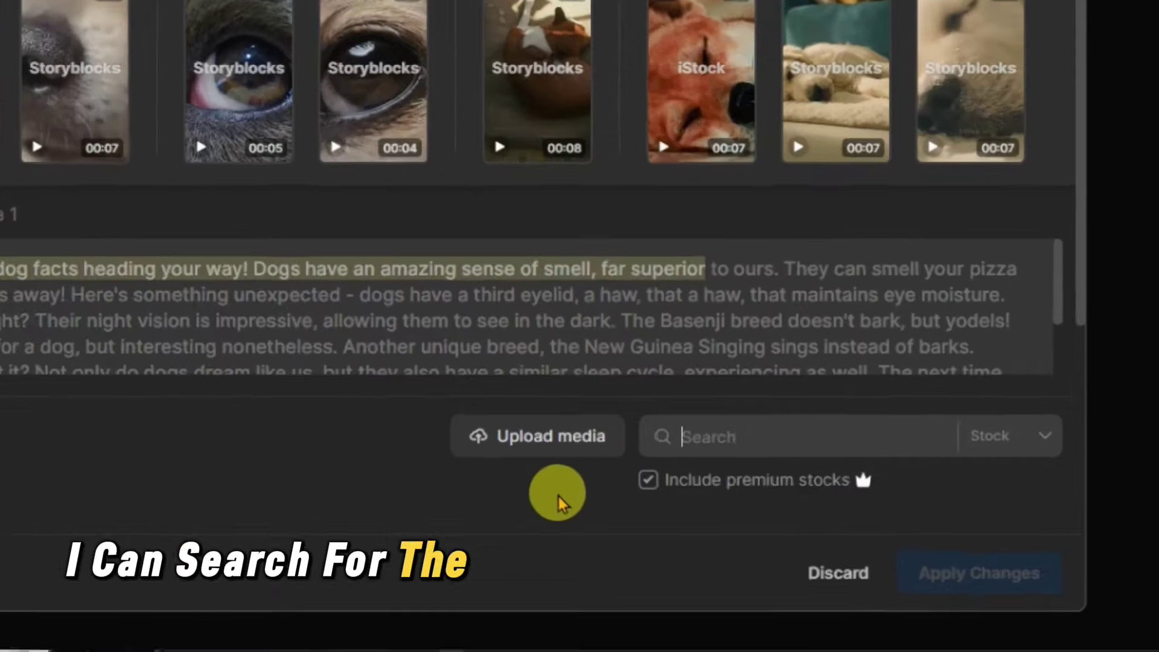
text(dogs)
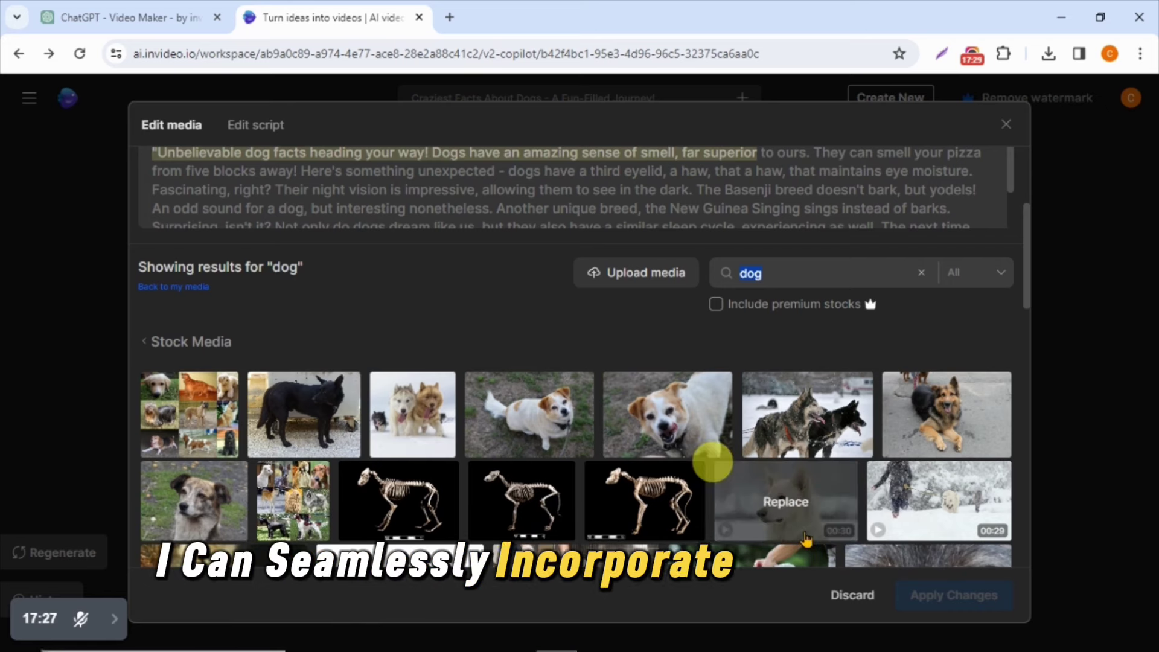
mouse_move(688, 413)
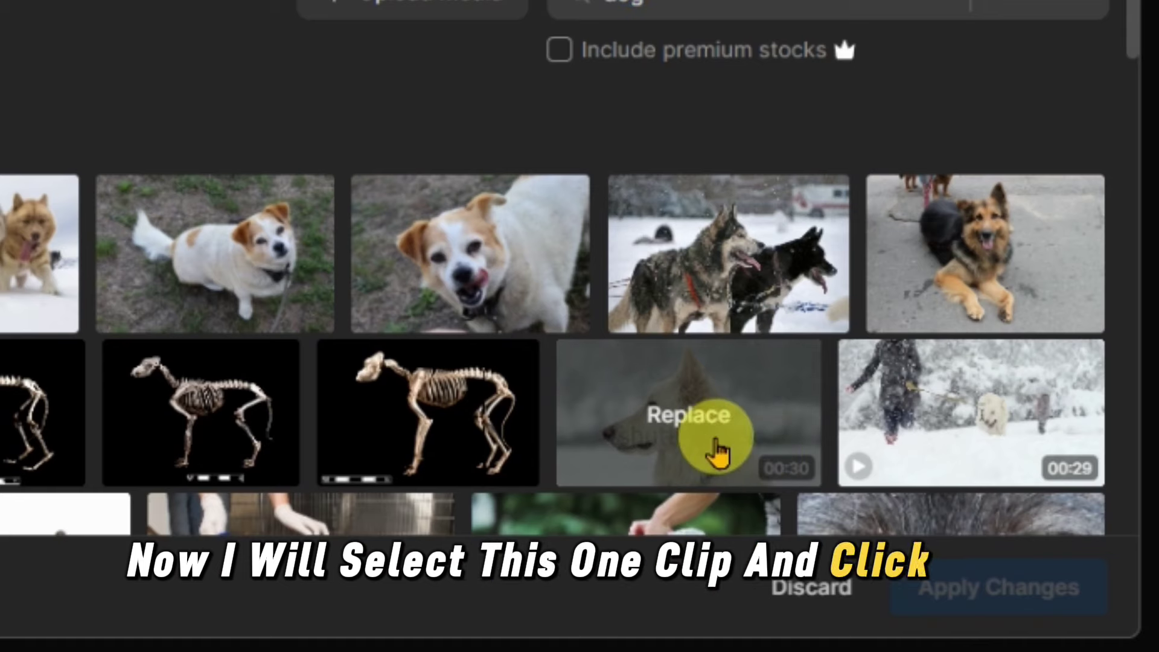
click(715, 450)
scroll(1029, 293, up, 5)
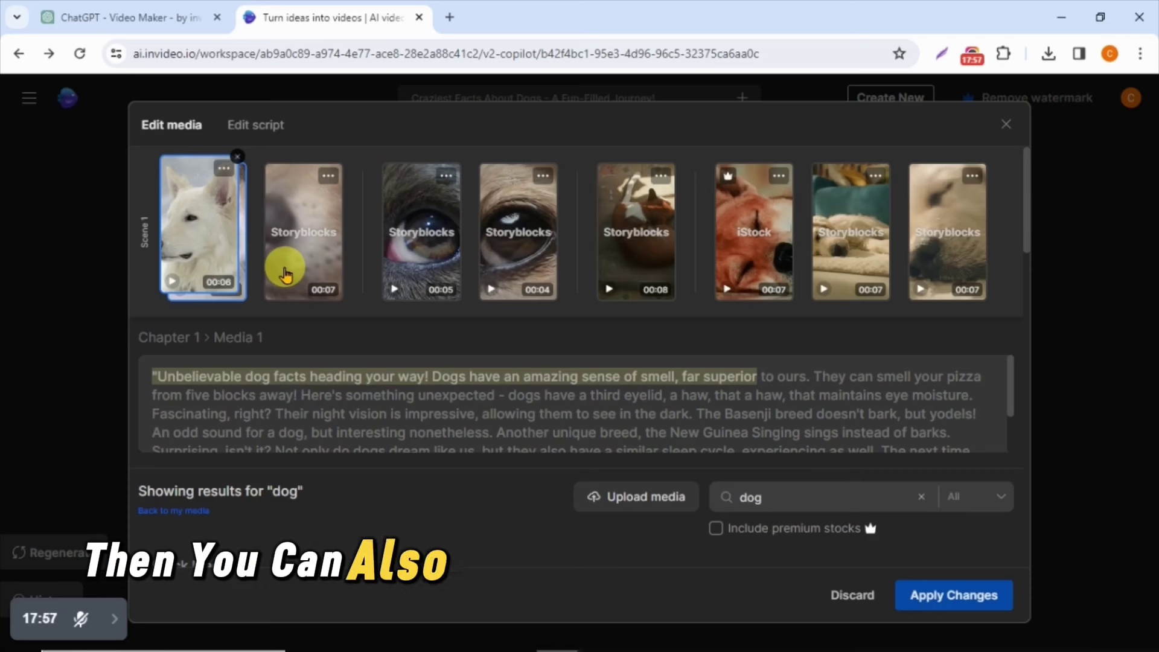
click(285, 274)
click(642, 498)
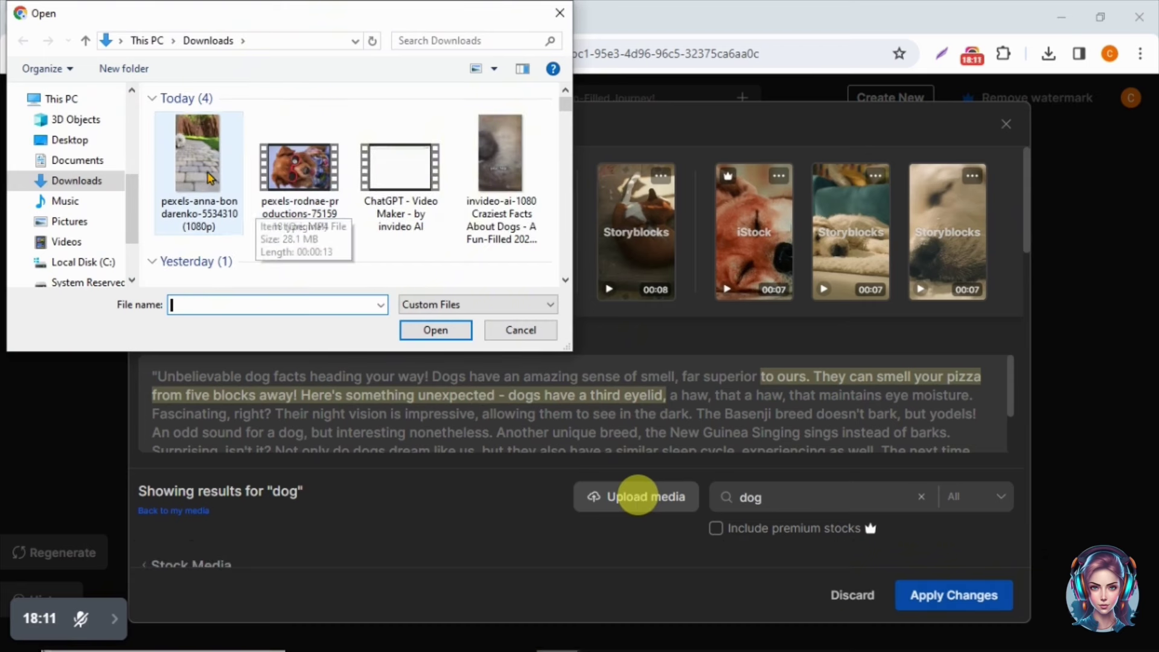
Upload the Pomeranian video for clip two and select the third clip for replacement
double_click(201, 159)
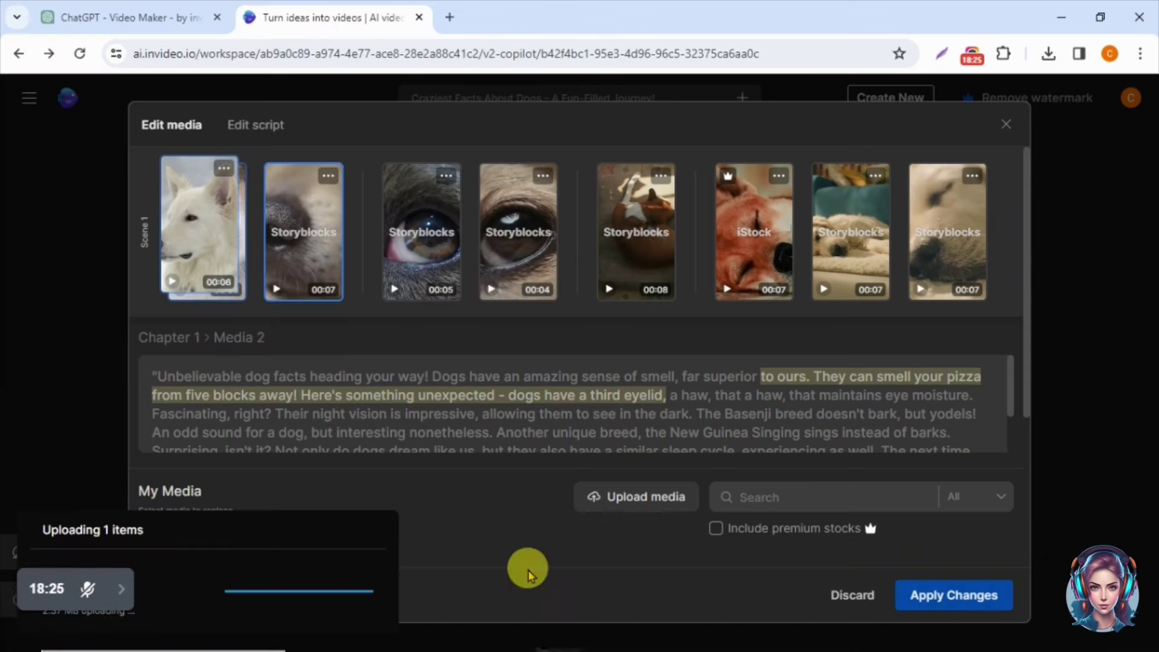
scroll(1027, 396, down, 3)
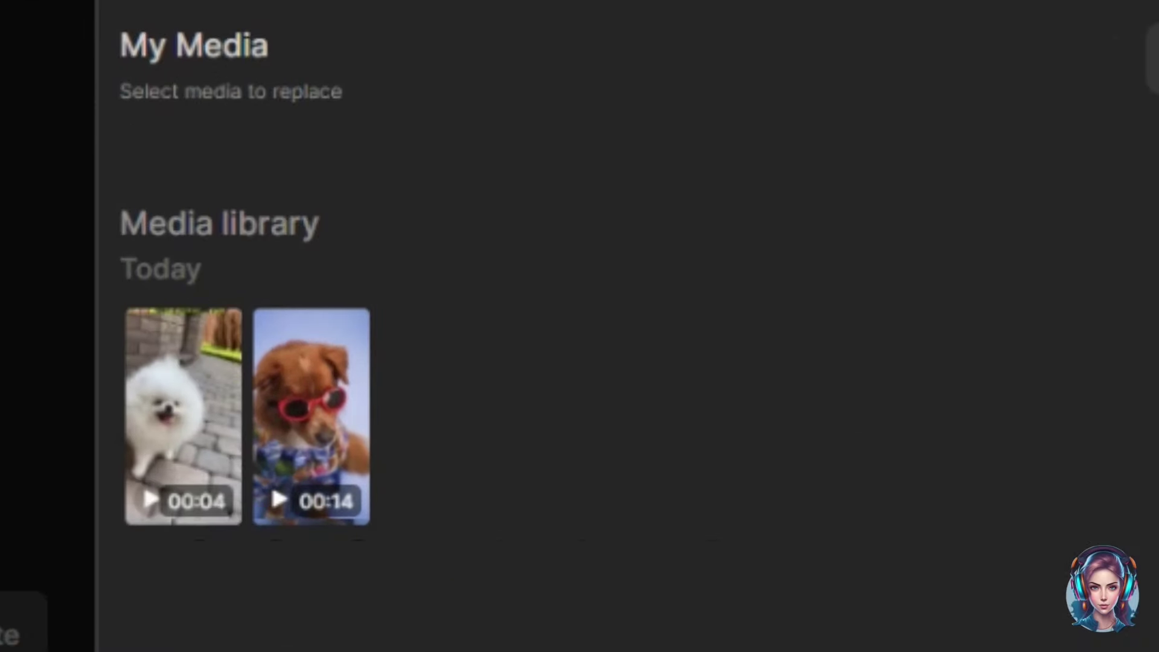
scroll(1117, 447, up, 3)
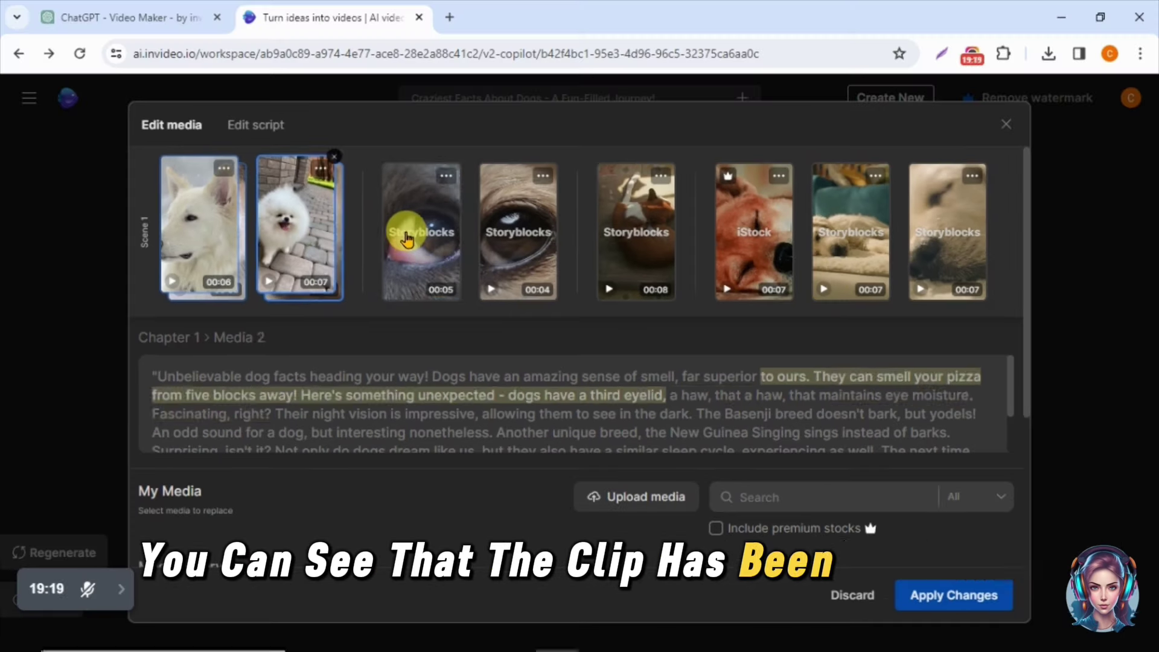
click(405, 237)
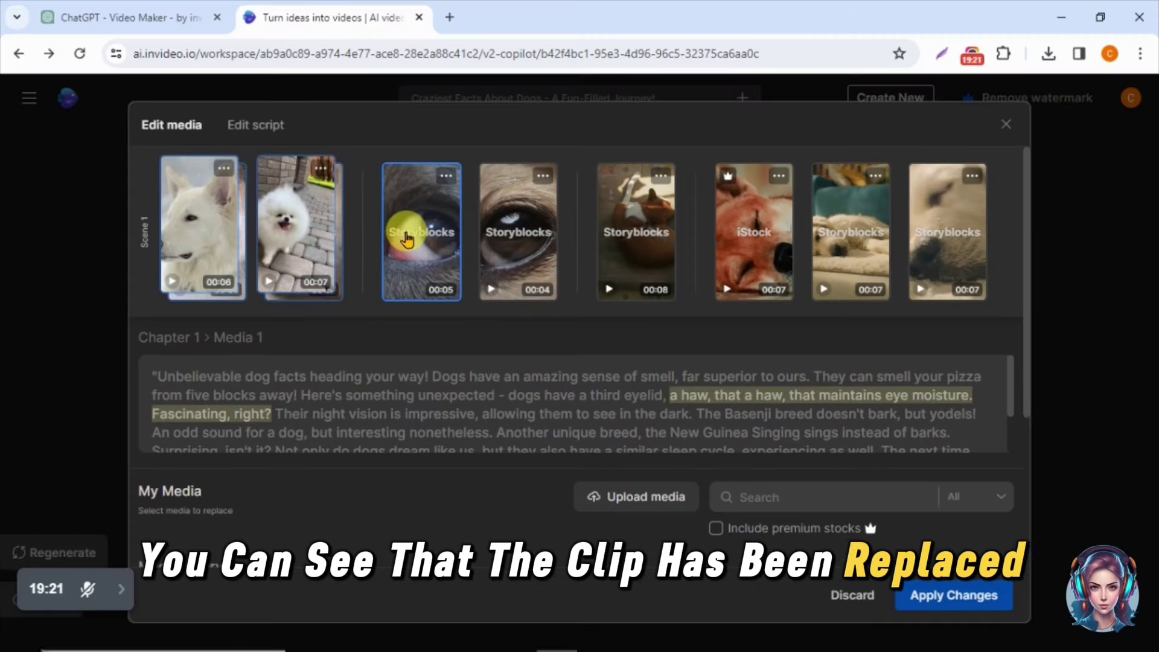
scroll(1038, 538, down, 3)
mouse_move(219, 448)
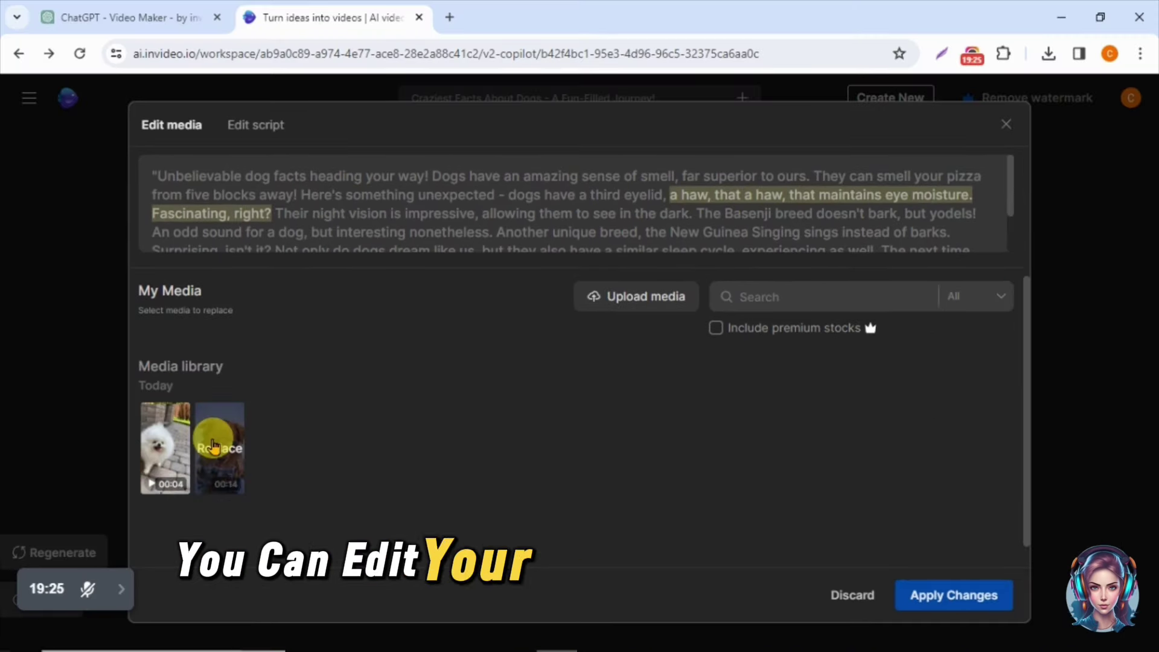
scroll(1028, 476, up, 3)
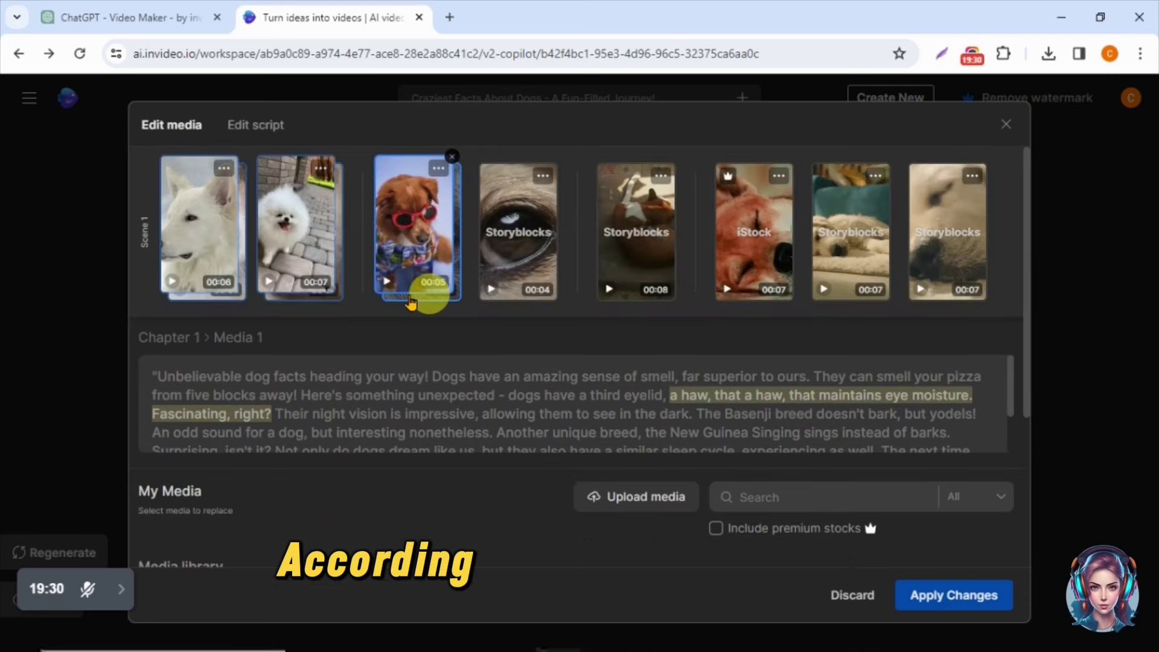
click(437, 162)
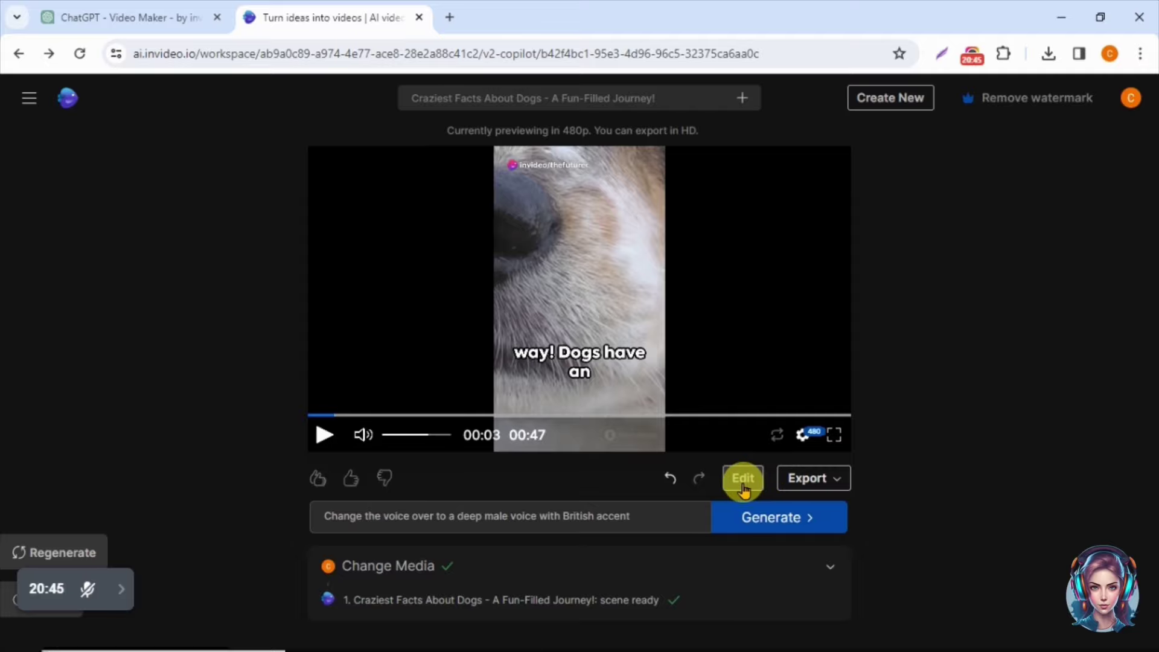
click(742, 479)
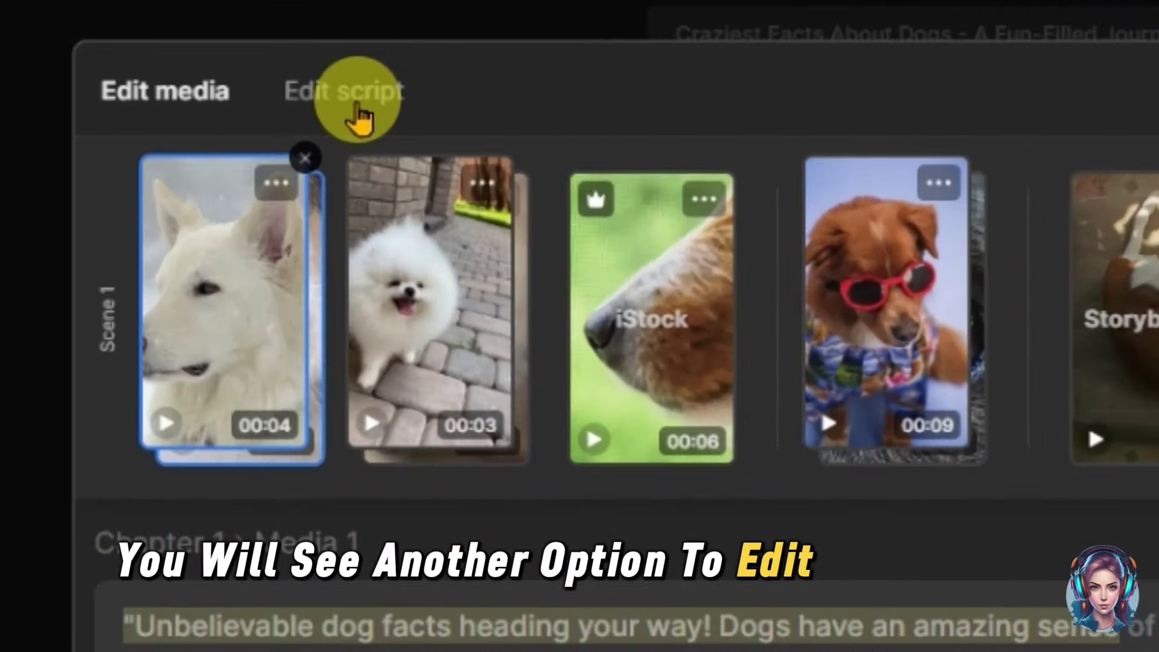
click(357, 109)
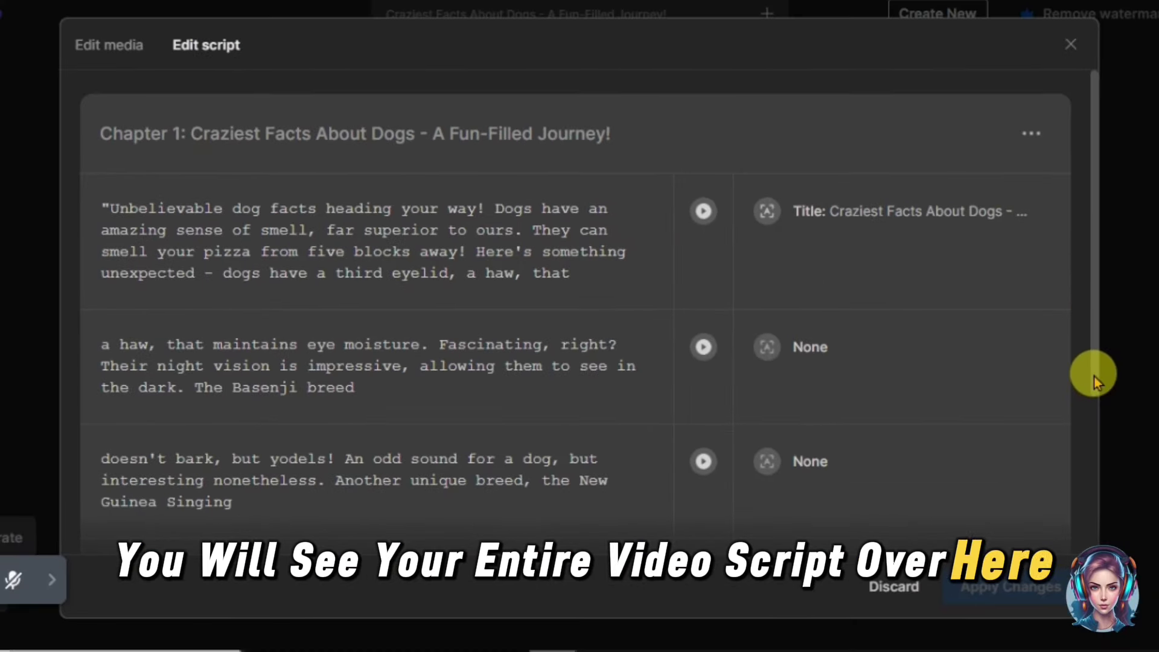
drag(1093, 376, 1114, 542)
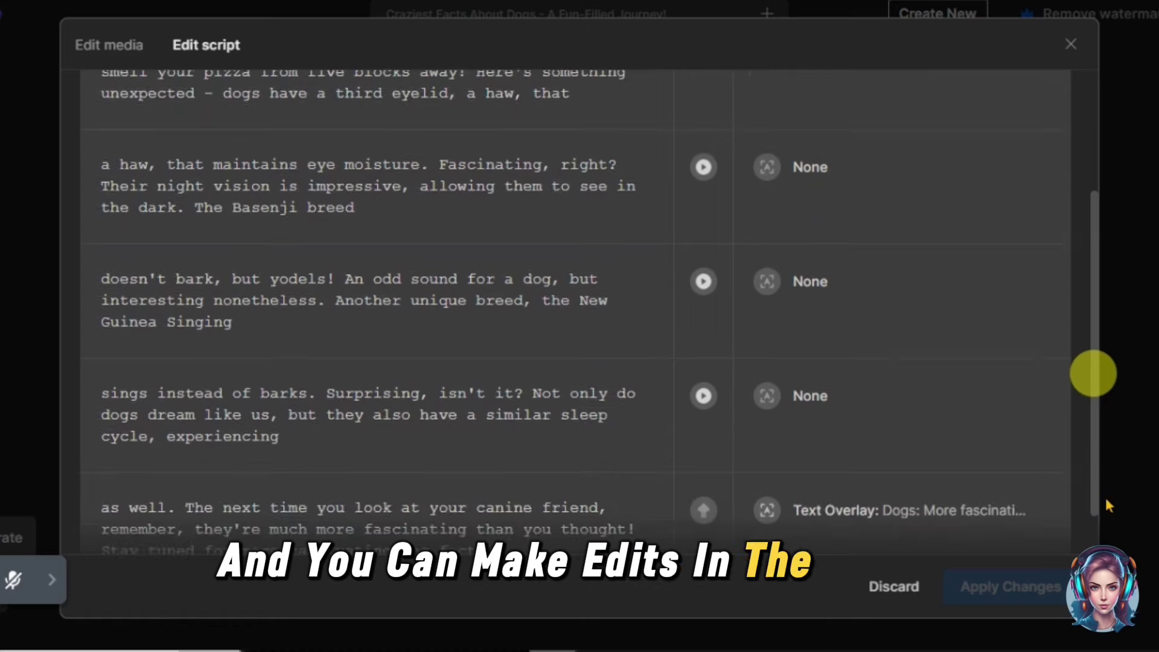
scroll(1093, 373, up, 3)
scroll(1093, 373, up, 2)
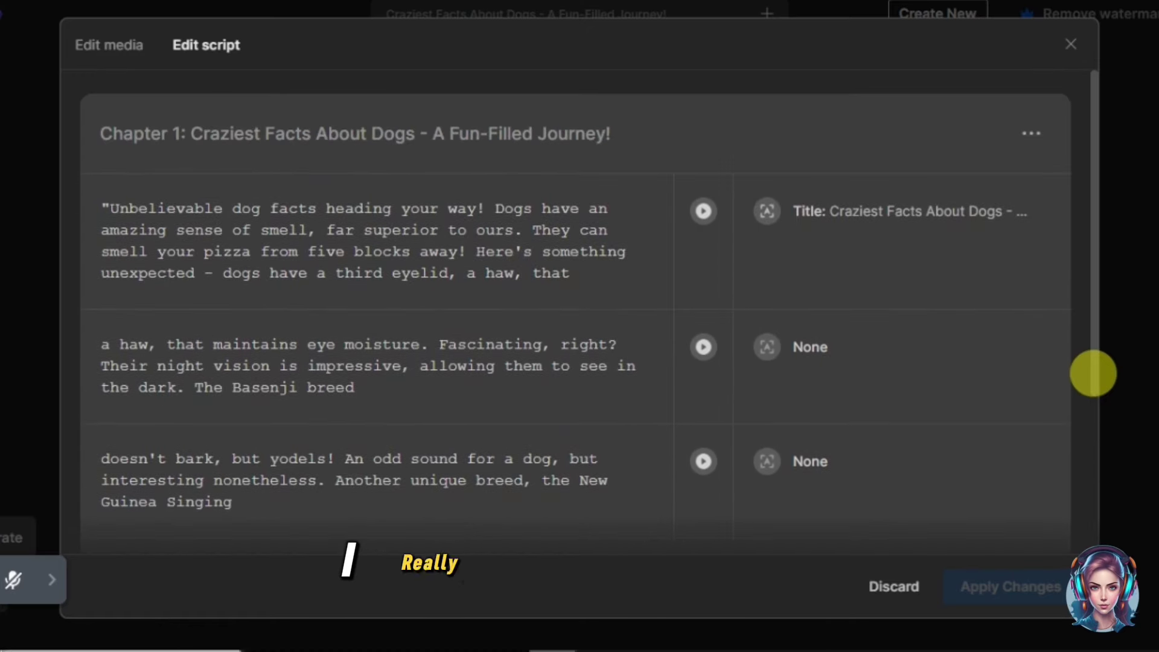
scroll(1095, 378, down, 3)
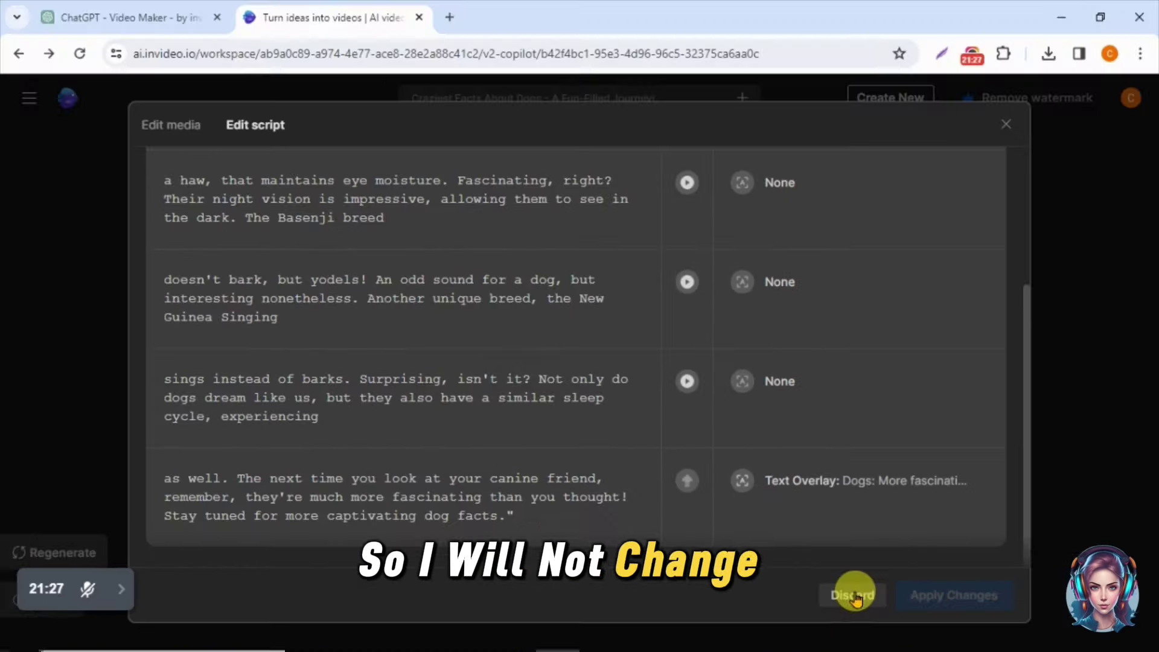
click(848, 595)
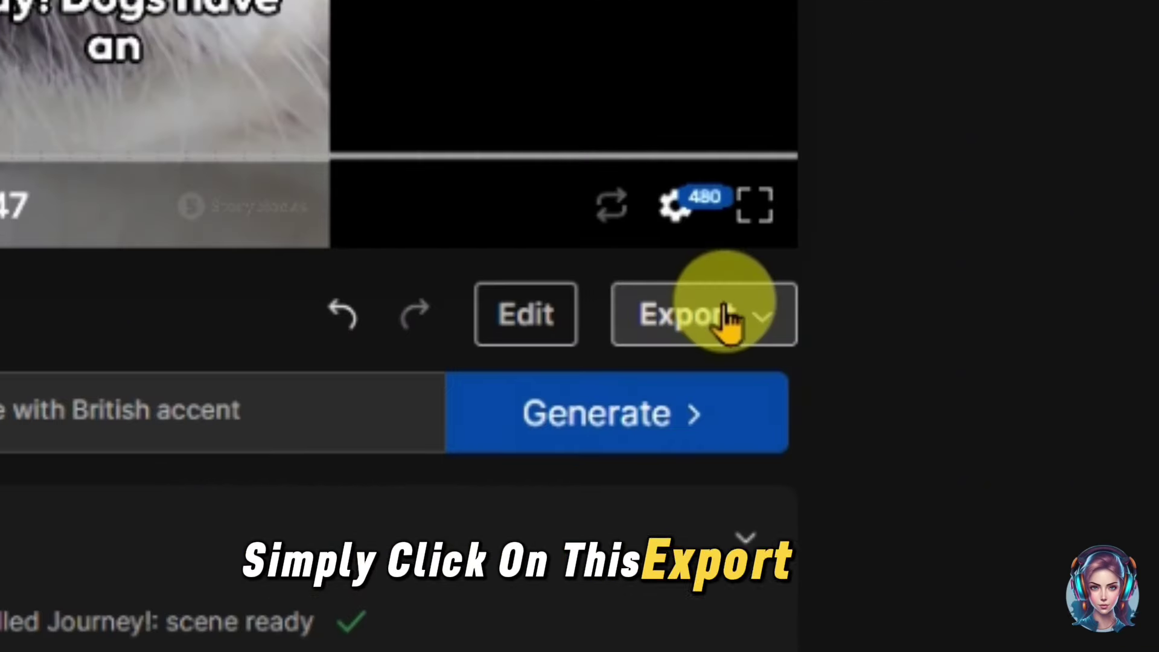
Open the Publish Video export dialog and choose No watermarks instead of Stock watermarks
click(822, 477)
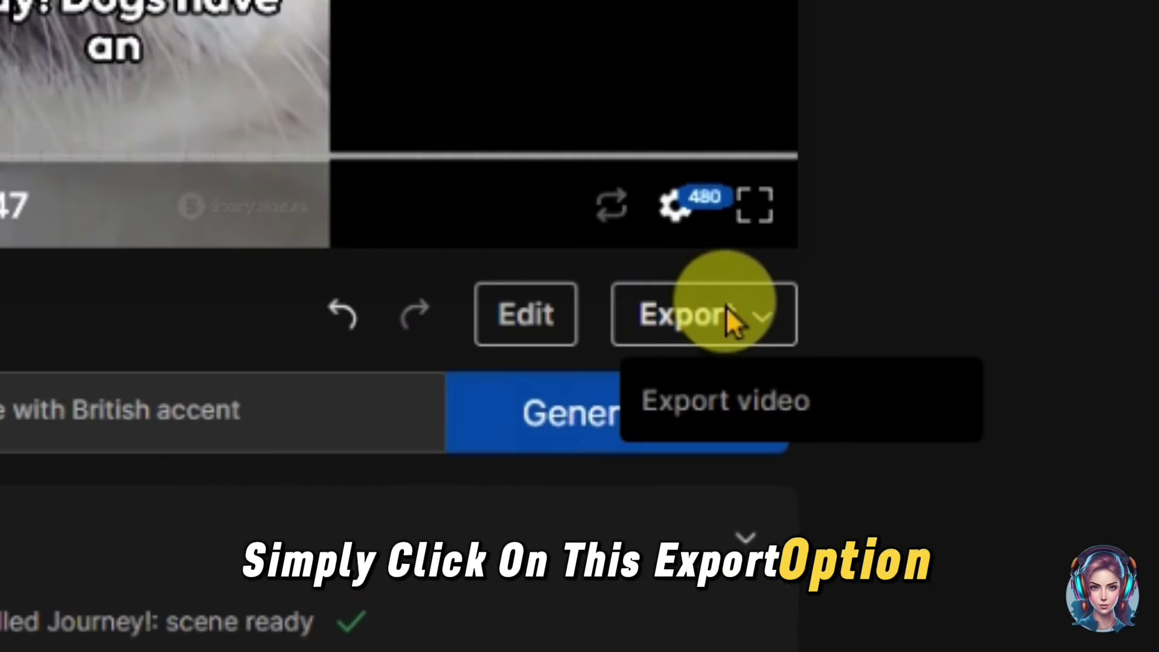
click(720, 407)
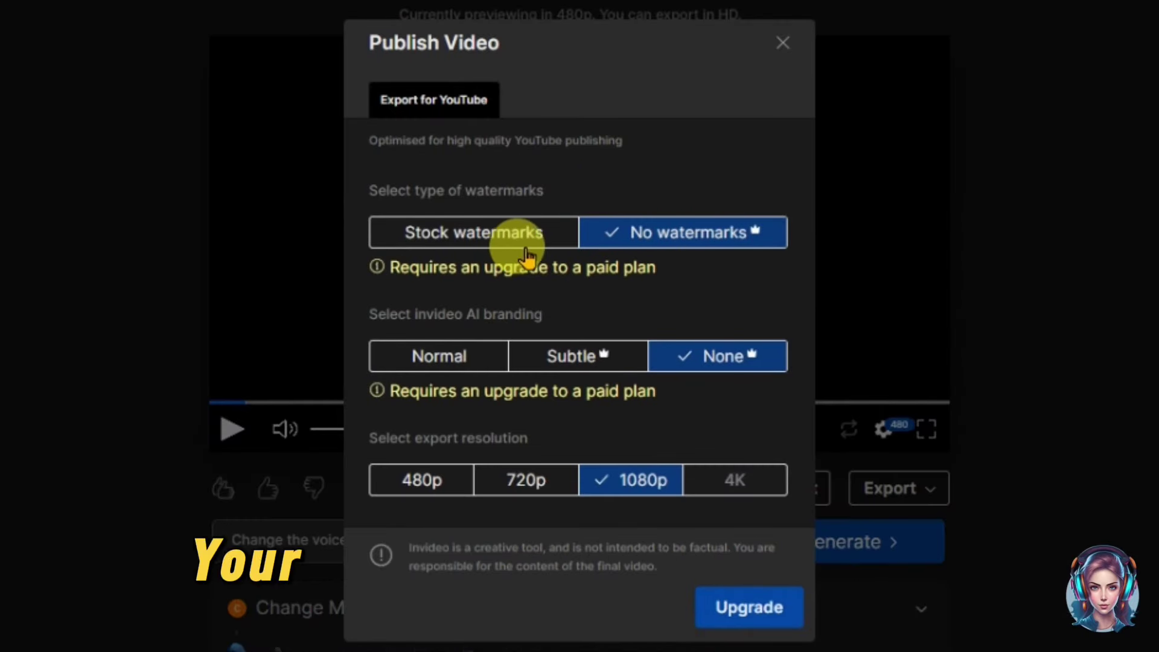
click(511, 234)
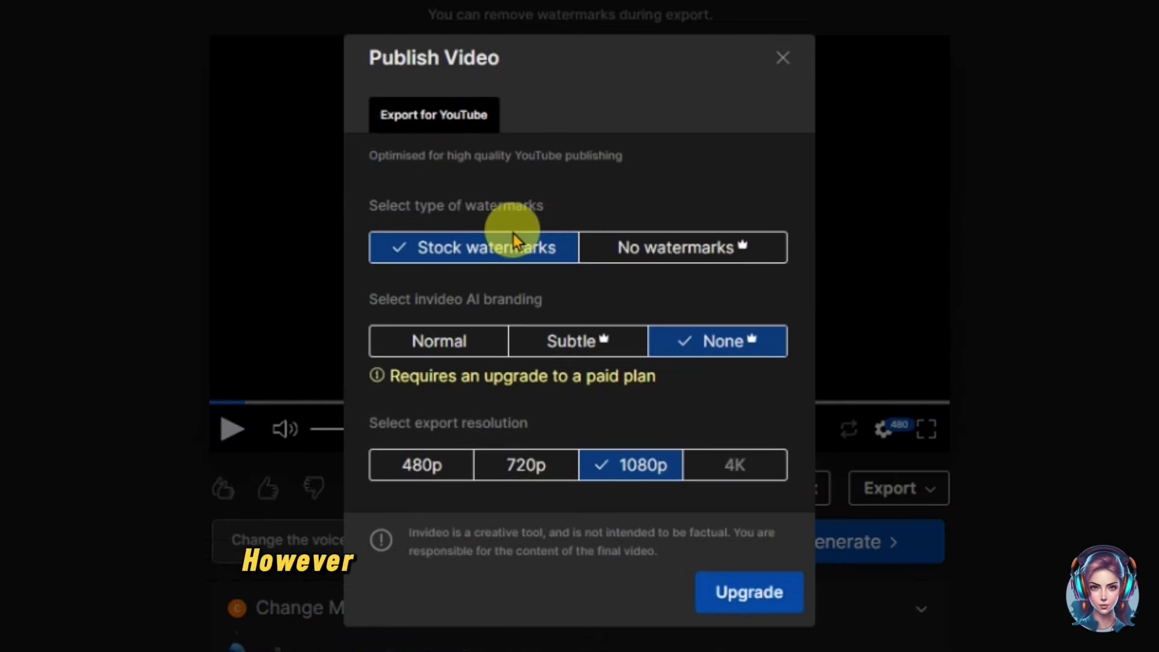
click(652, 252)
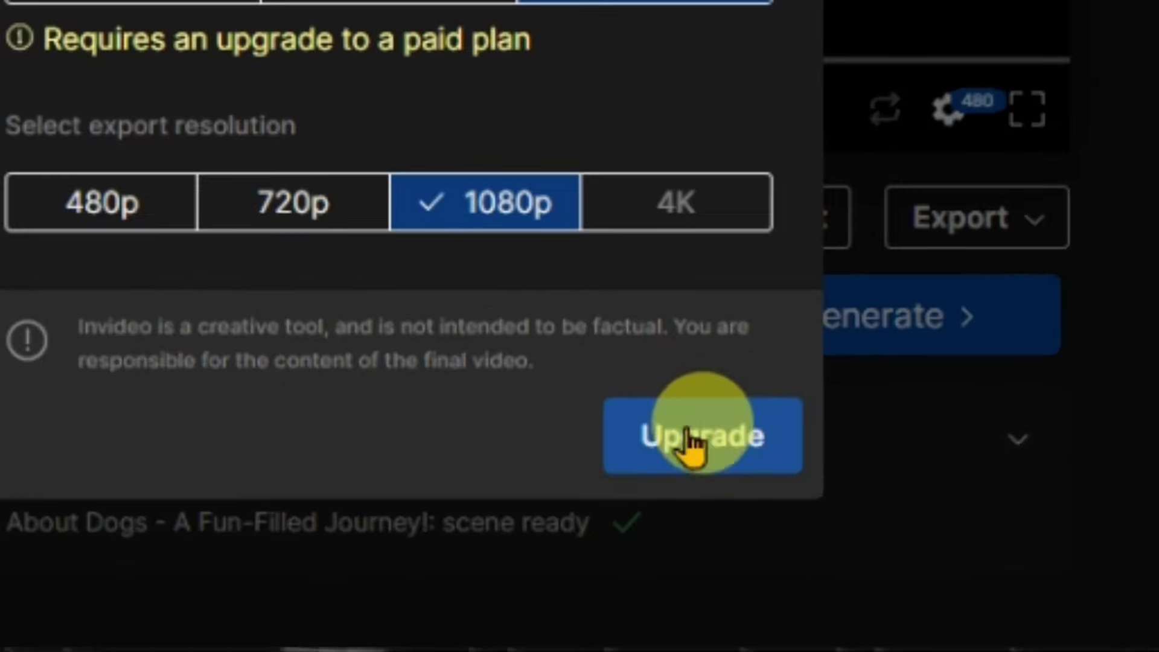
View the pricing plans: Free at $0, Plus at $20 and Max at $48 monthly
click(708, 444)
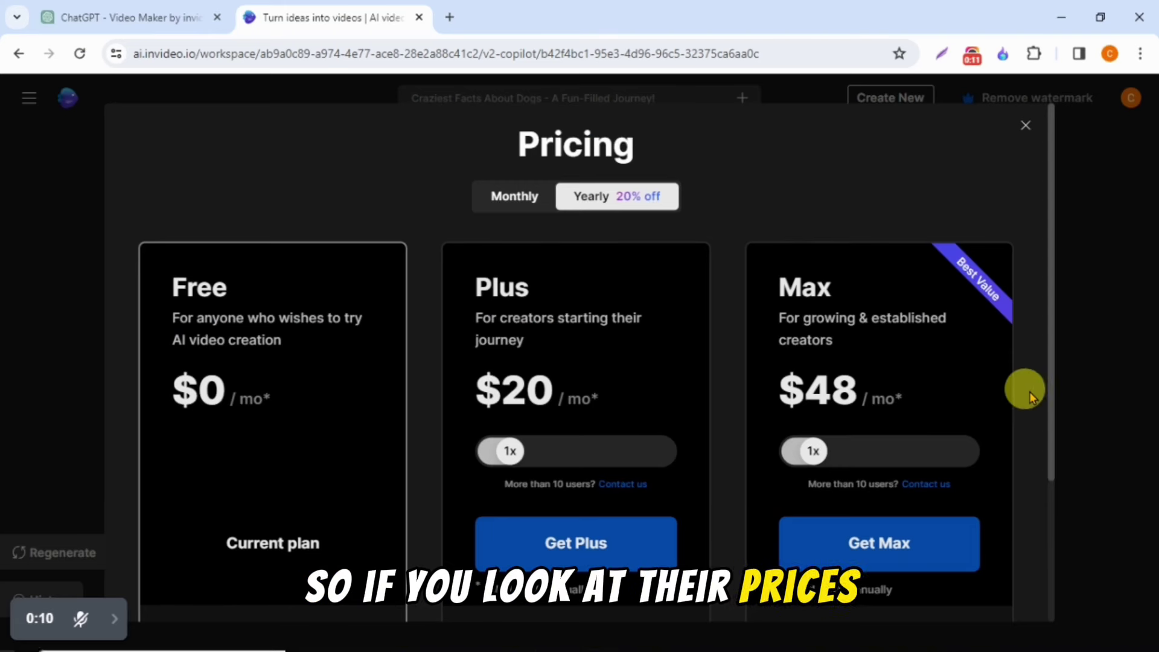
drag(1053, 415, 1061, 472)
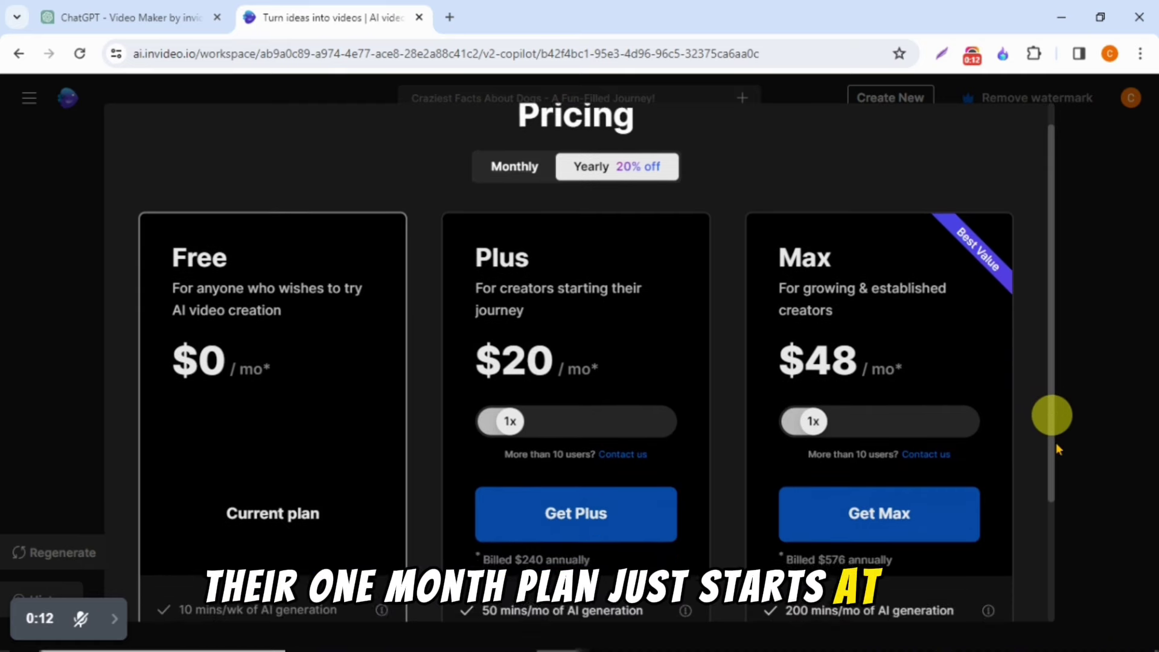